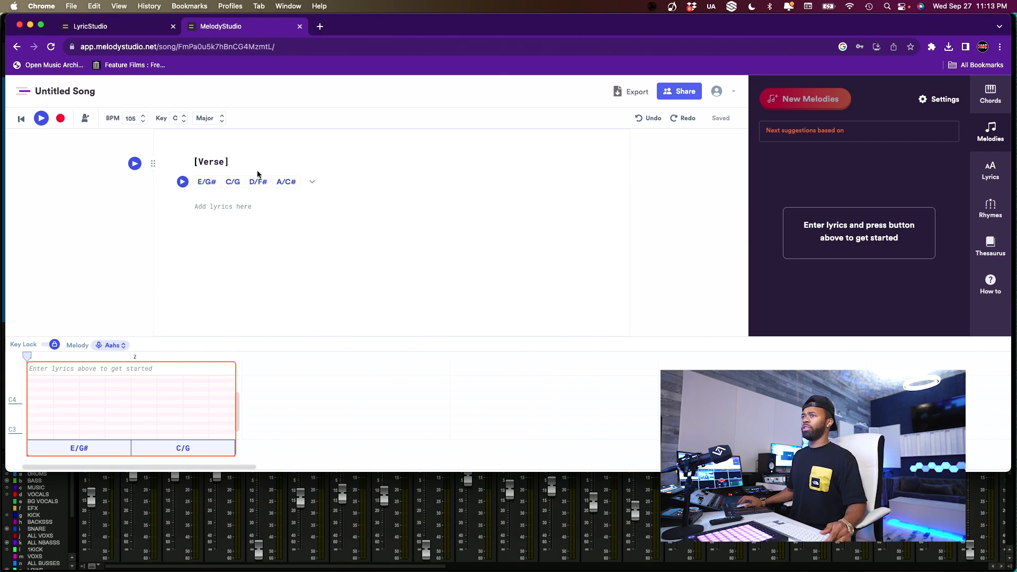
Set up the verse's lyric suggestions with the R&B genre and the topics Rebel and Memory.
left_click(214, 162)
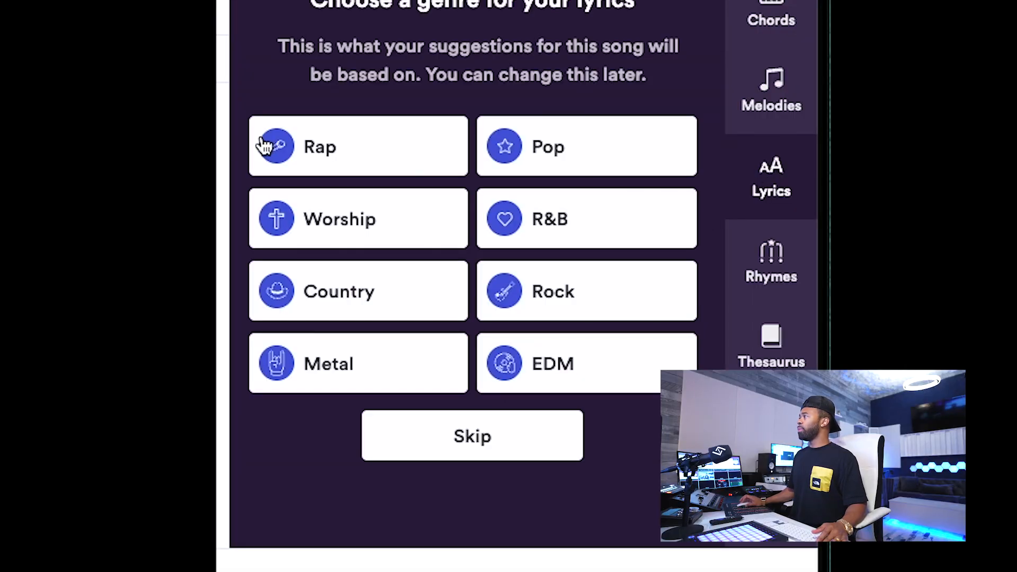
left_click(527, 223)
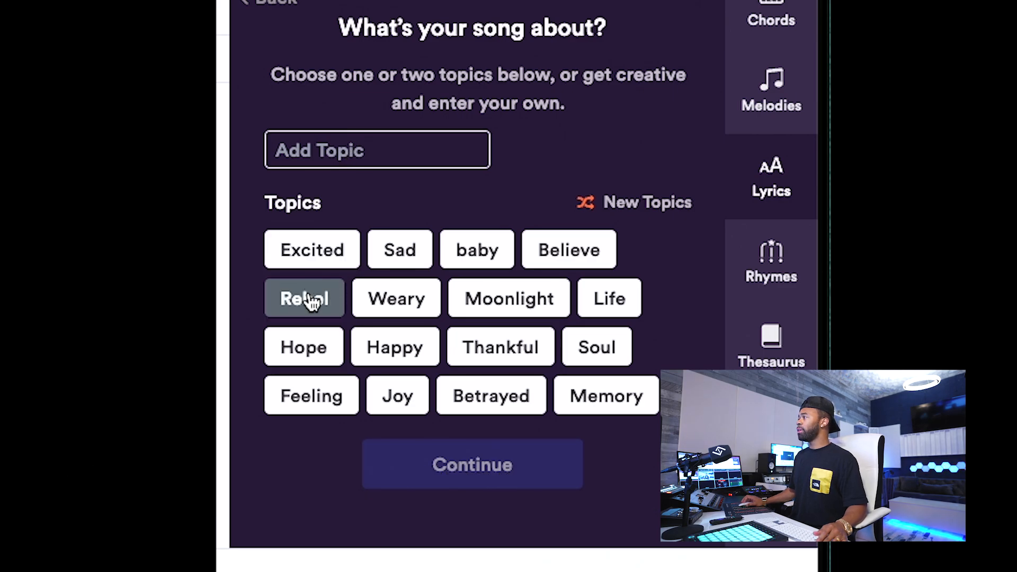
left_click(311, 301)
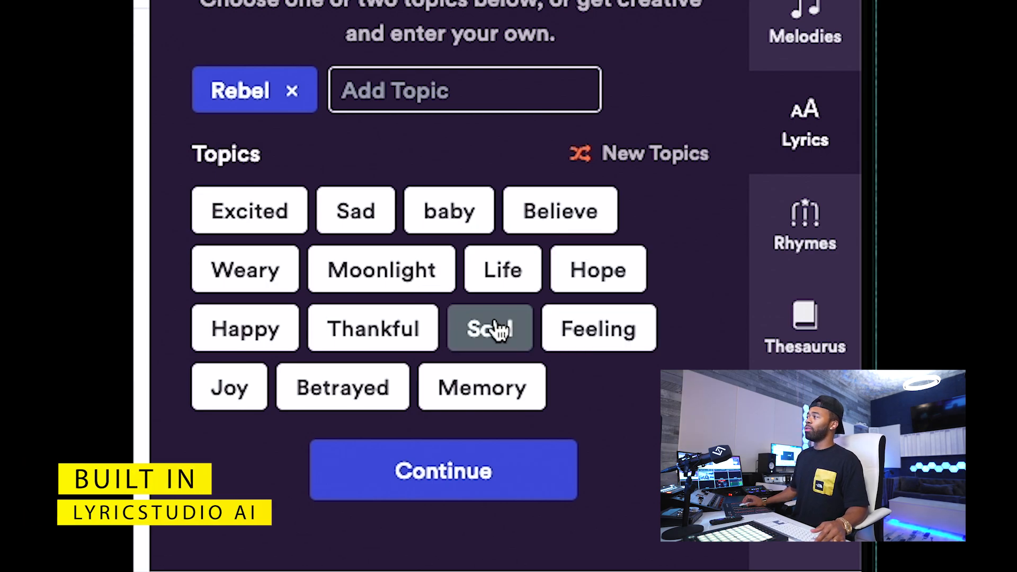
left_click(484, 386)
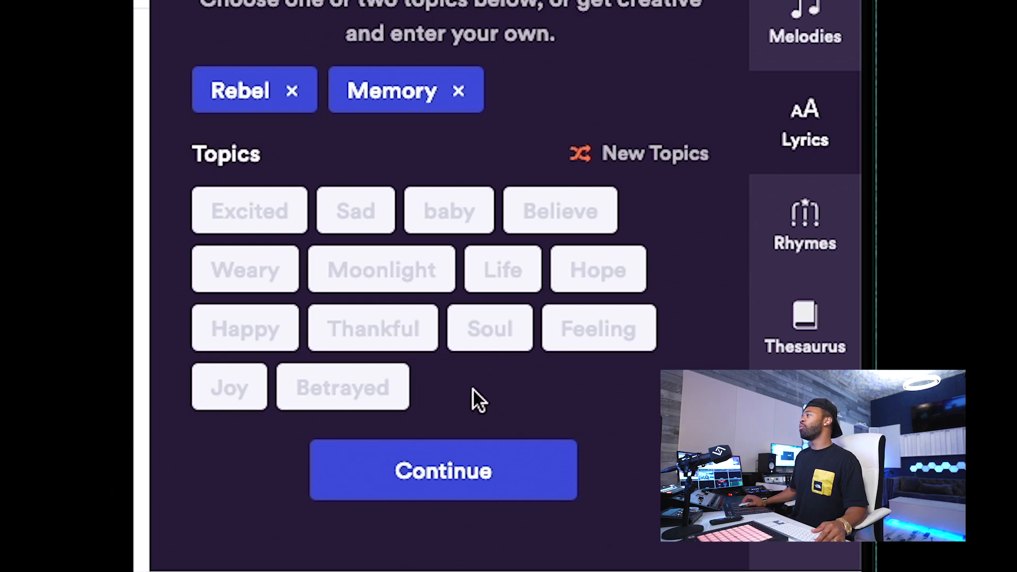
left_click(468, 486)
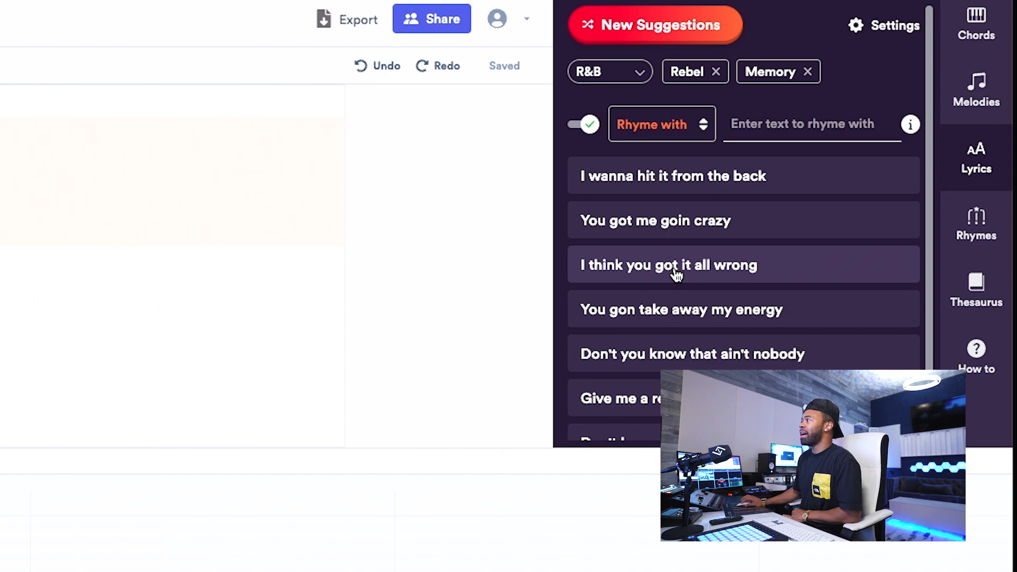
Add the suggested lines "I think you got it all wrong" and "Give me a reason to stay" to the verse.
left_click(677, 267)
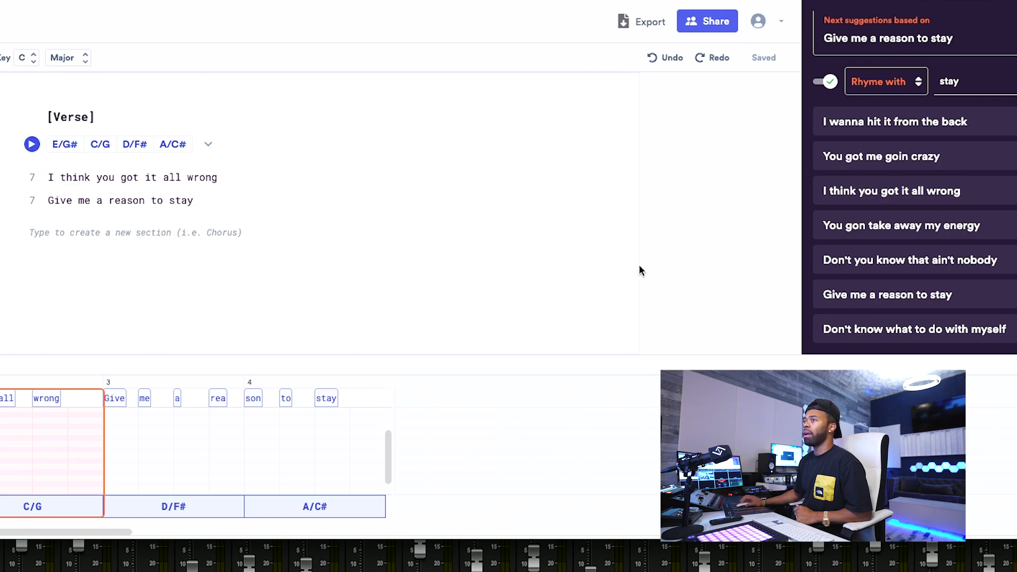
scroll(914, 156, "up", 1)
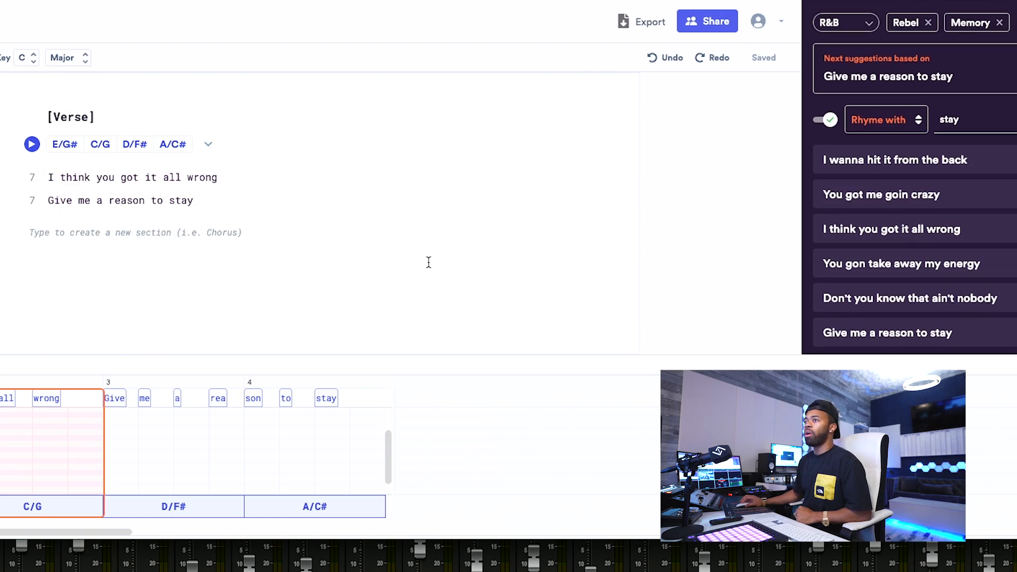
scroll(964, 281, "down", 1)
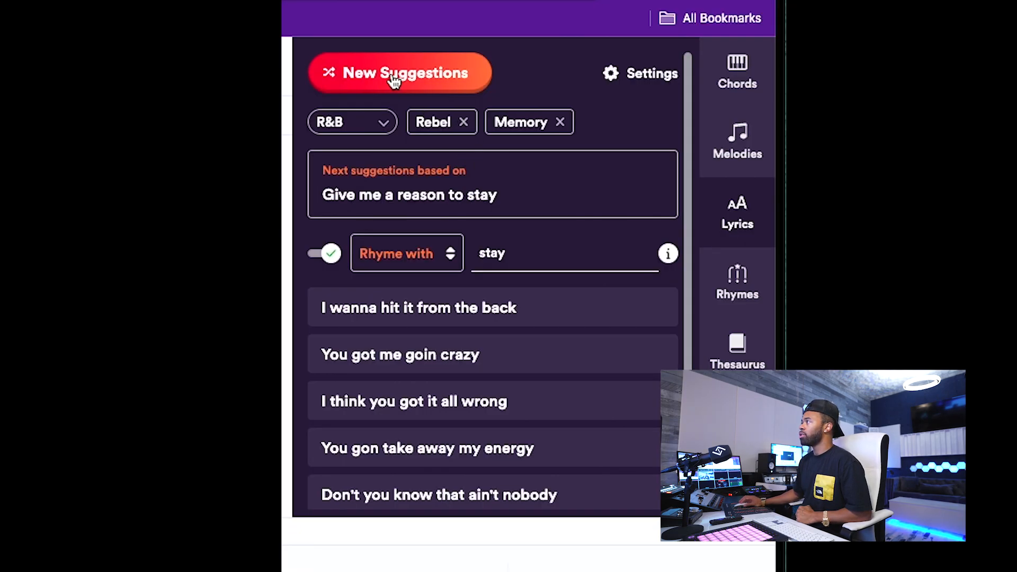
Generate new lyric suggestions, changing the rhyme word to "wrong" and generating again.
left_click(393, 77)
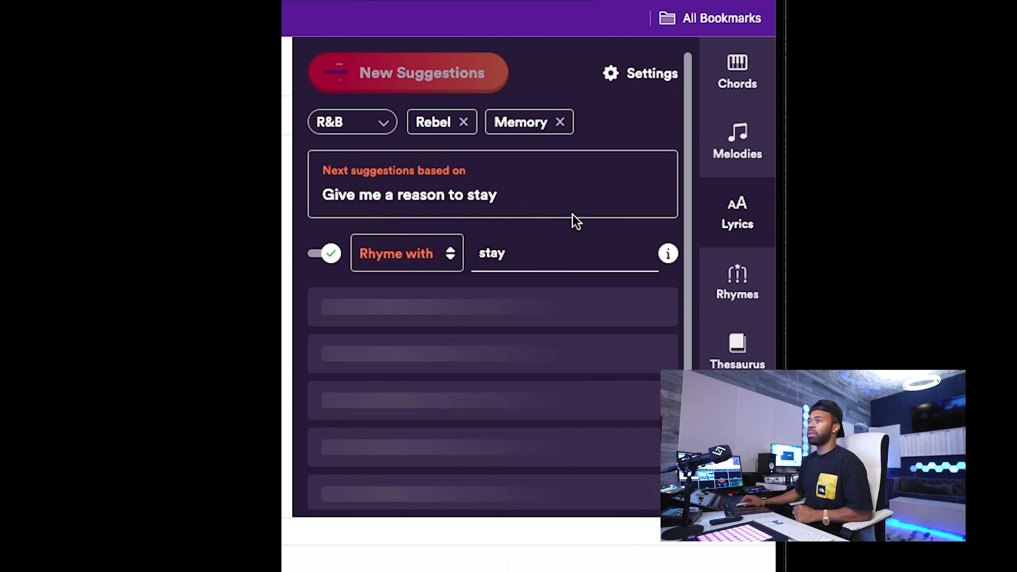
scroll(572, 214, "down", 1)
double_click(486, 197)
type("wo")
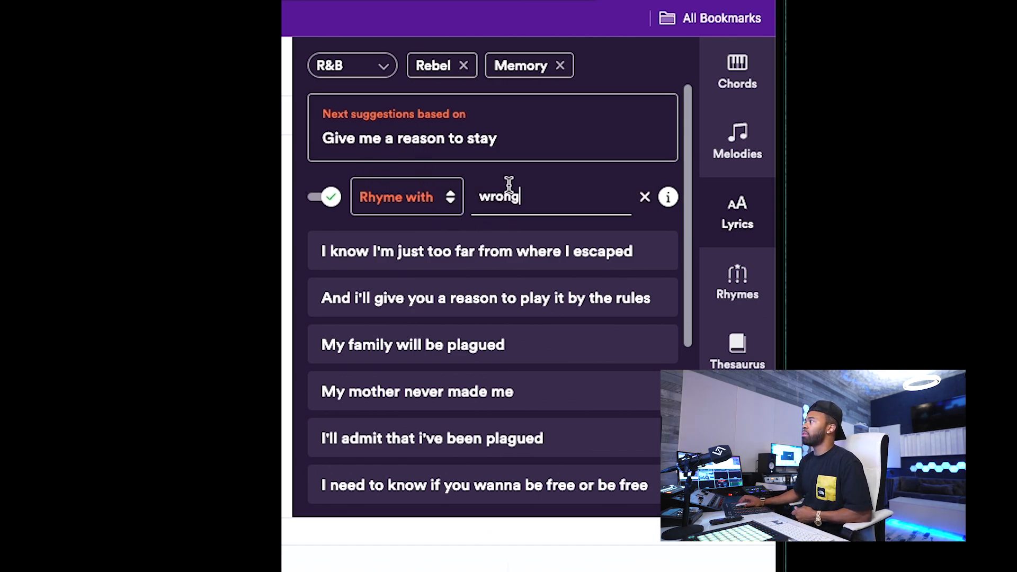
scroll(370, 106, "up", 1)
left_click(388, 74)
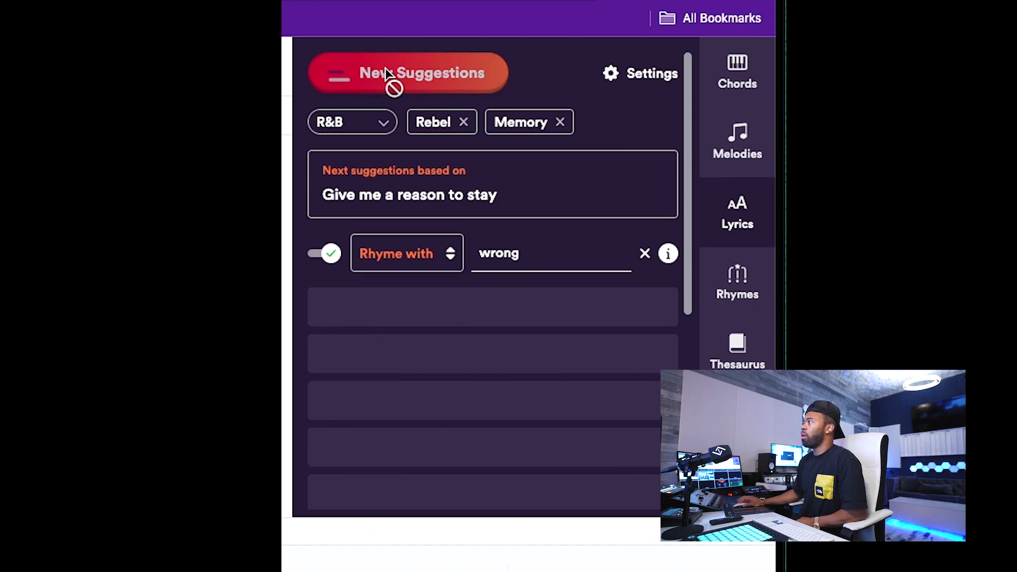
Add the suggested lines "I'm too weak to move on" and "I can't change the past but I can't let go" to the verse.
scroll(518, 284, "down", 1)
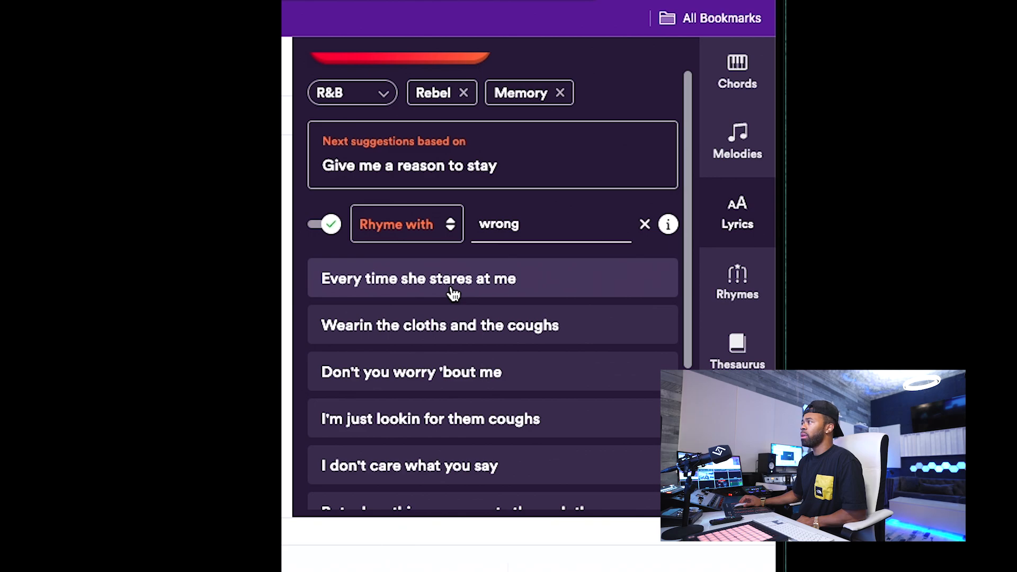
scroll(455, 339, "down", 4)
left_click(492, 351)
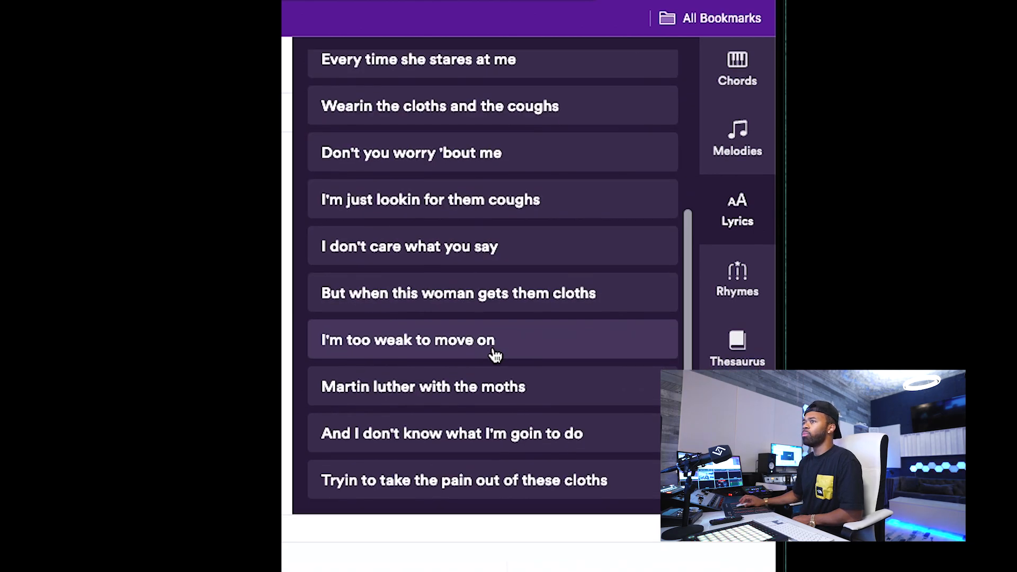
left_click(472, 381)
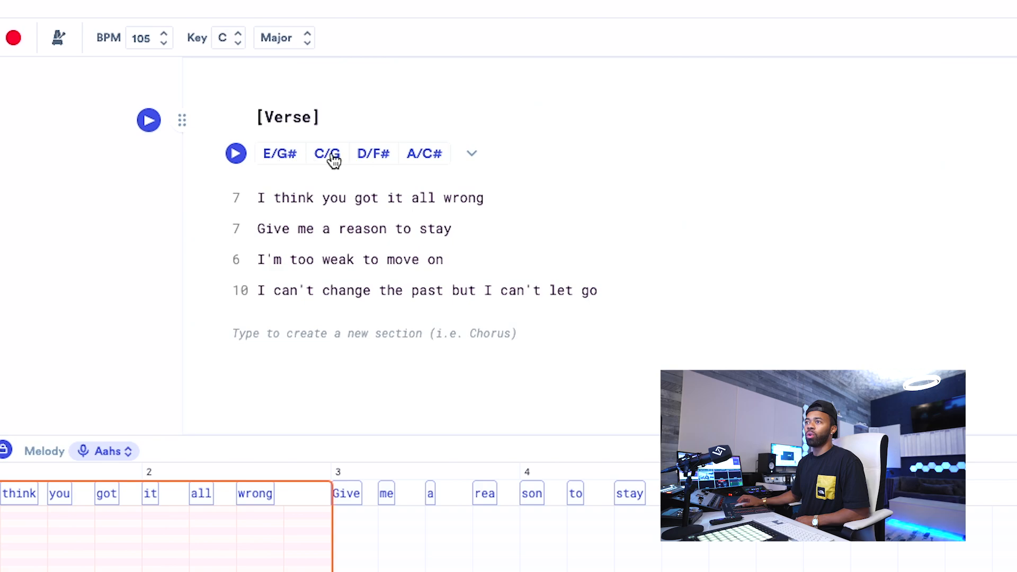
Preview the current verse chords and set the key for the verse chords to Eb Minor.
left_click(236, 154)
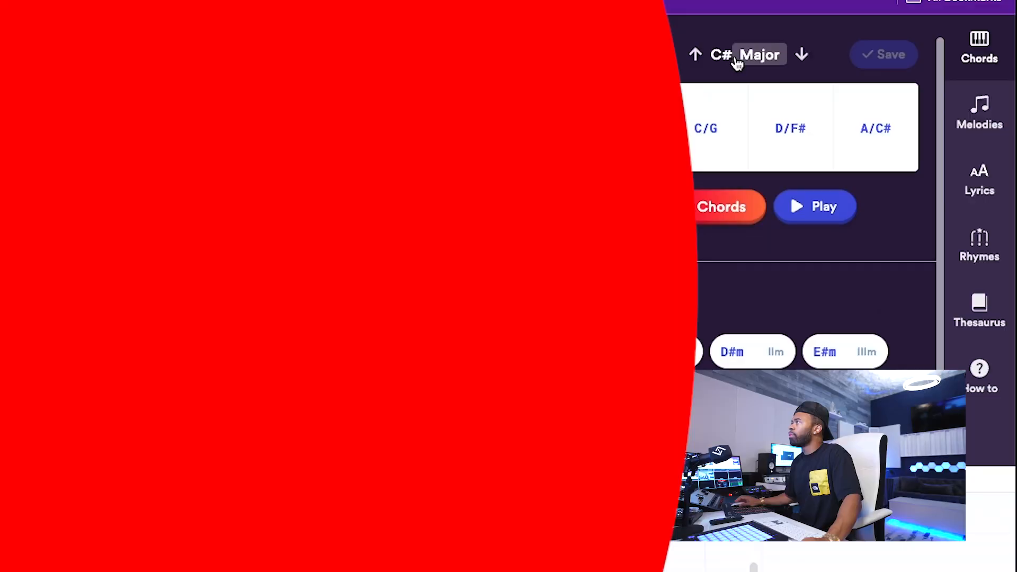
left_click(736, 60)
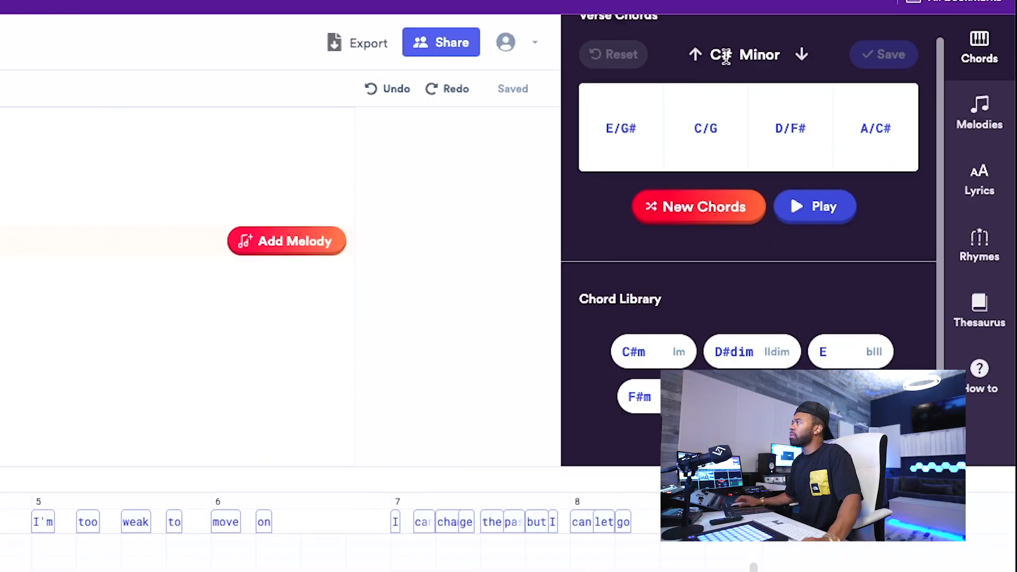
left_click(741, 57)
left_click(727, 55)
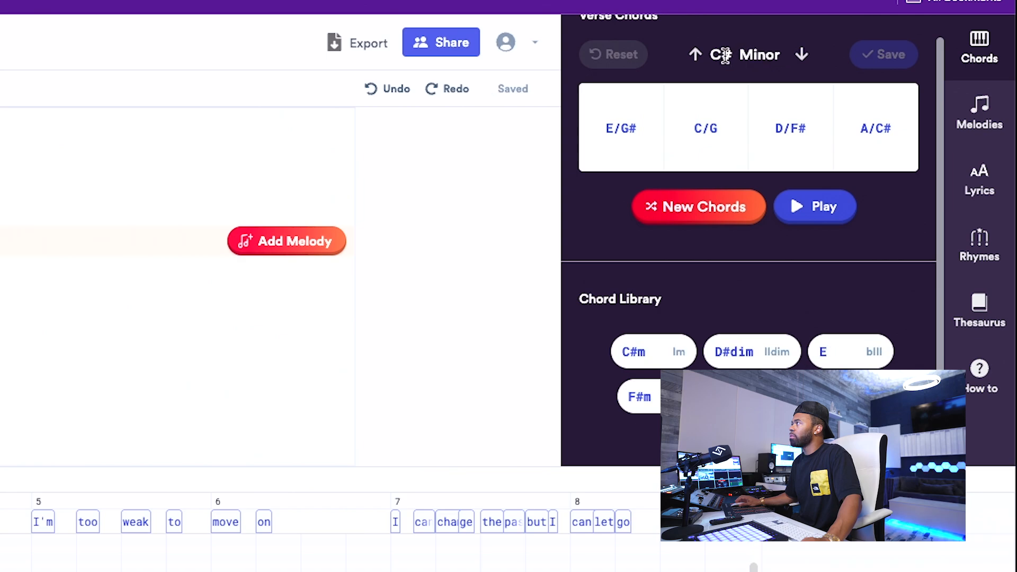
left_click(700, 55)
left_click(700, 55)
left_click(700, 55)
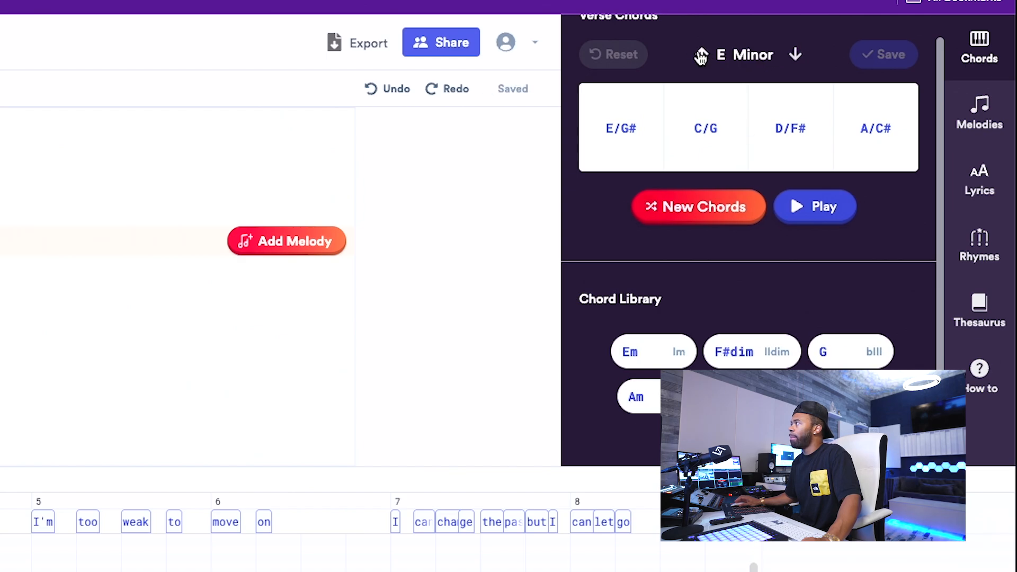
left_click(701, 55)
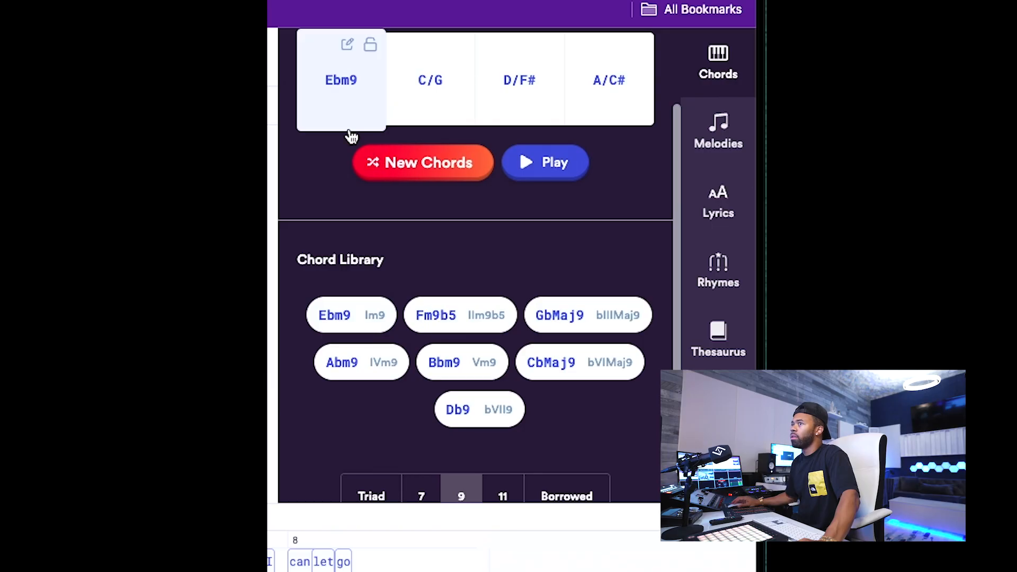
Change the verse progression to Ebm9, Bbm7, Abm9 and Db11, and save the chords.
scroll(351, 138, "up", 2)
scroll(378, 204, "down", 2)
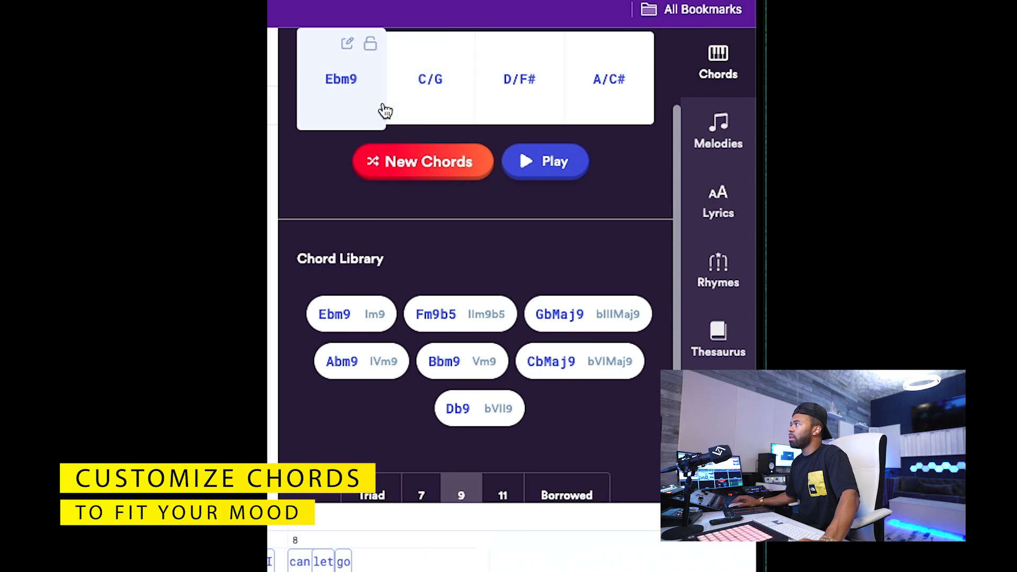
left_click(434, 108)
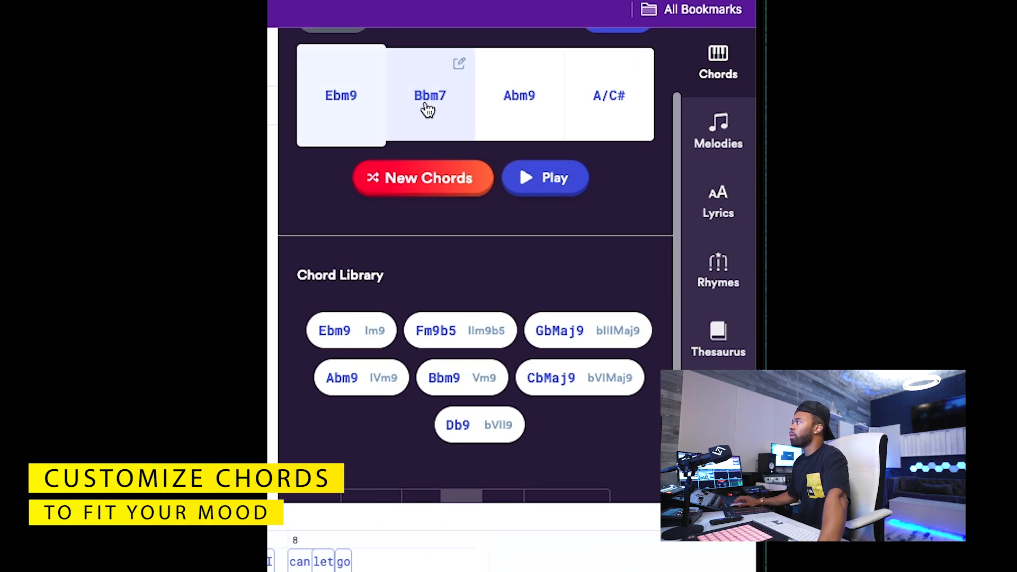
left_click(425, 110)
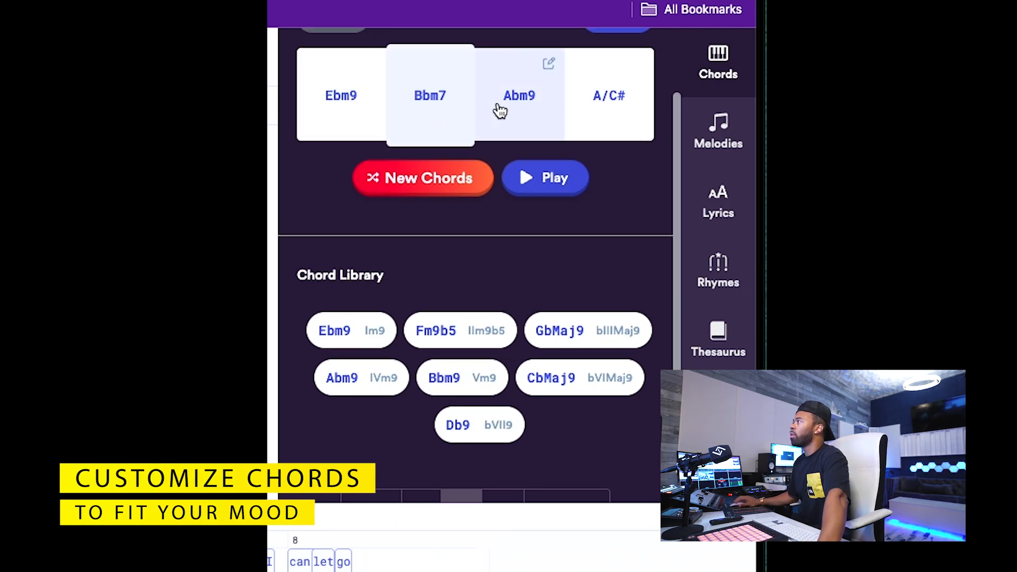
left_click(502, 110)
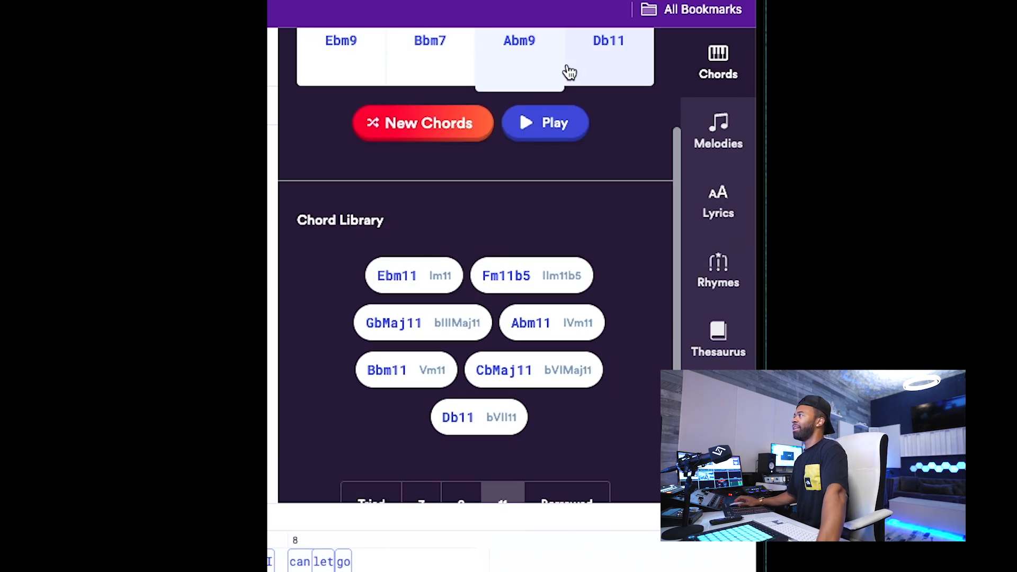
left_click(593, 69)
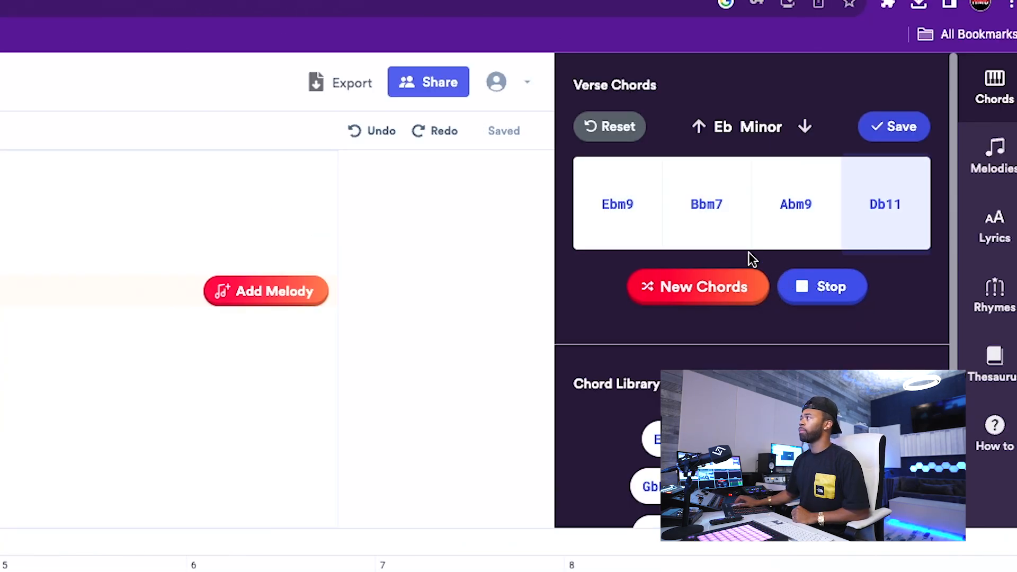
left_click(903, 132)
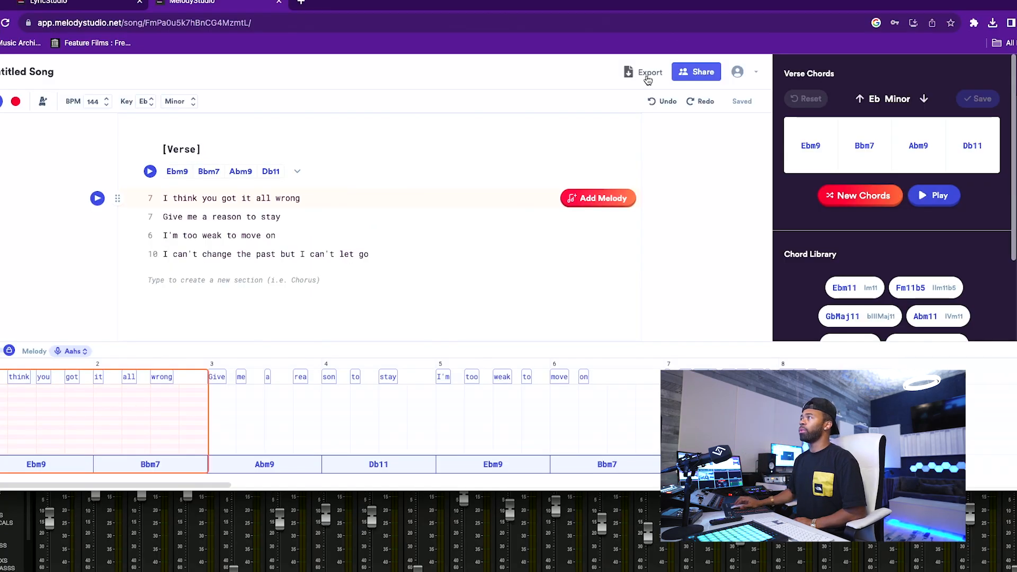
Export the chords as MIDI, place the file on the STRINGS1 track in Pro Tools, and clear the stray notes from the SCALER track.
left_click(647, 79)
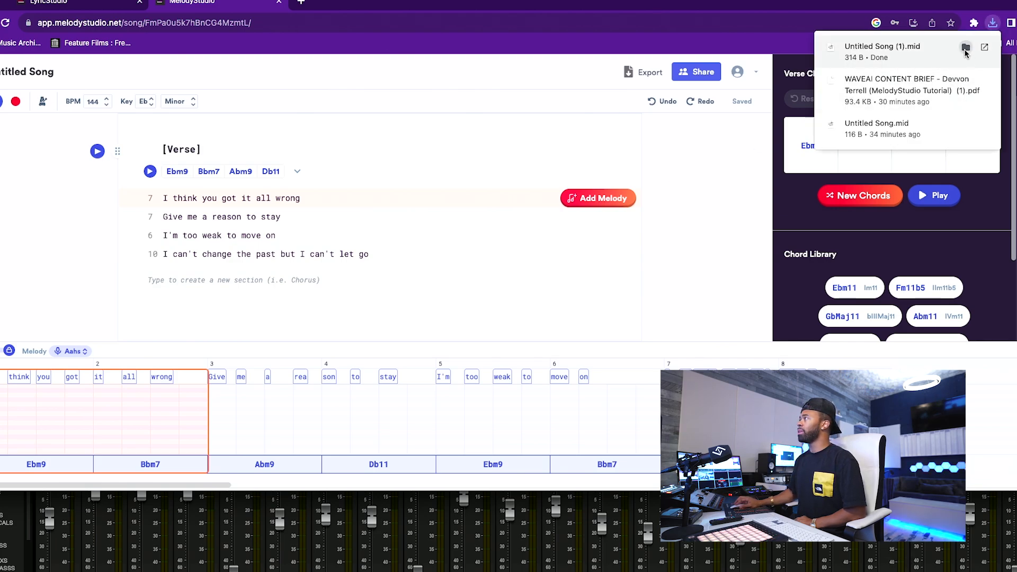
left_click(966, 49)
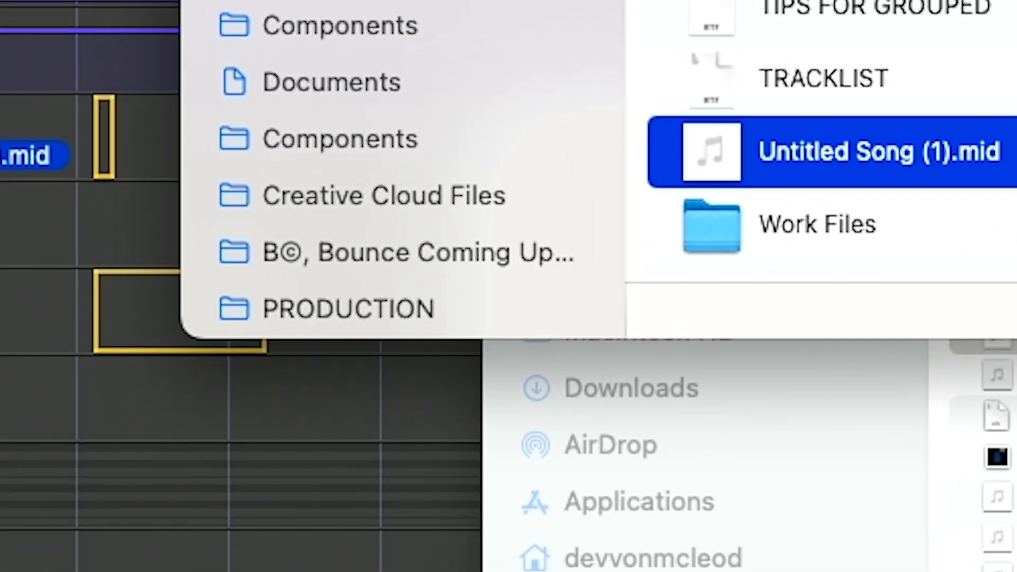
left_click_drag(840, 150, 508, 311)
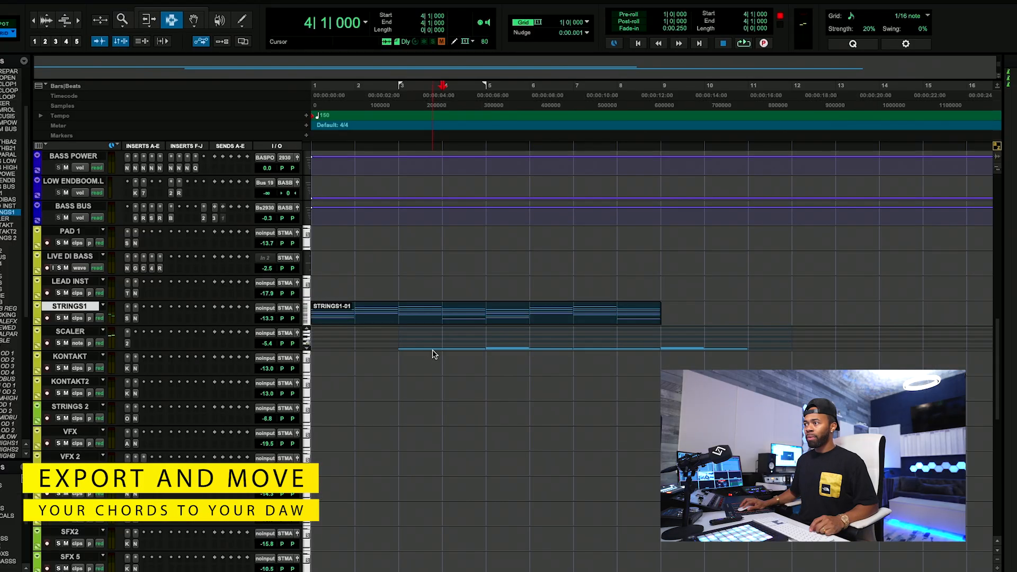
triple_click(438, 342)
key("super+z")
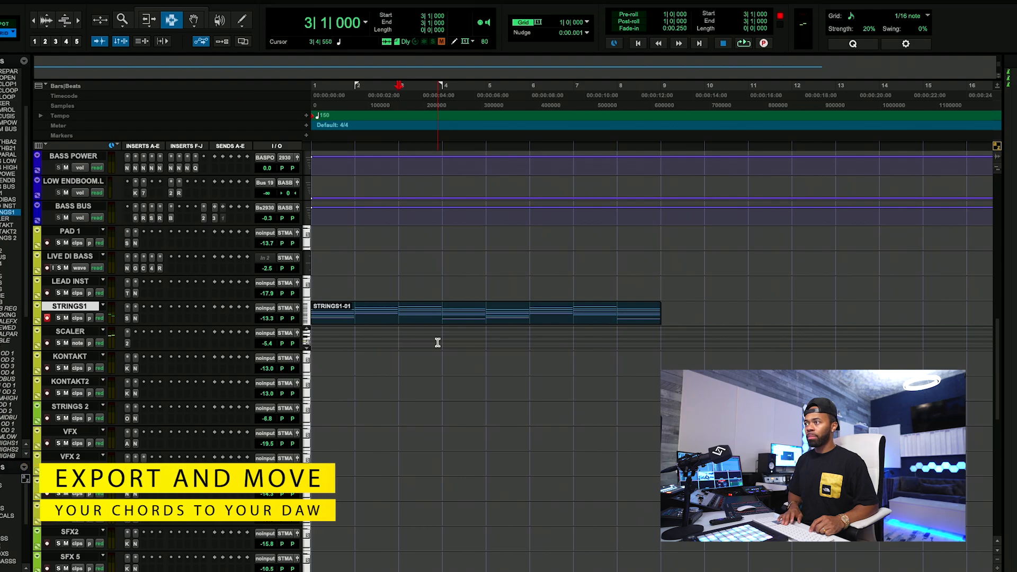
Play the STRINGS1 chord clip through Serum, close the plugin window and stop playback.
key("space")
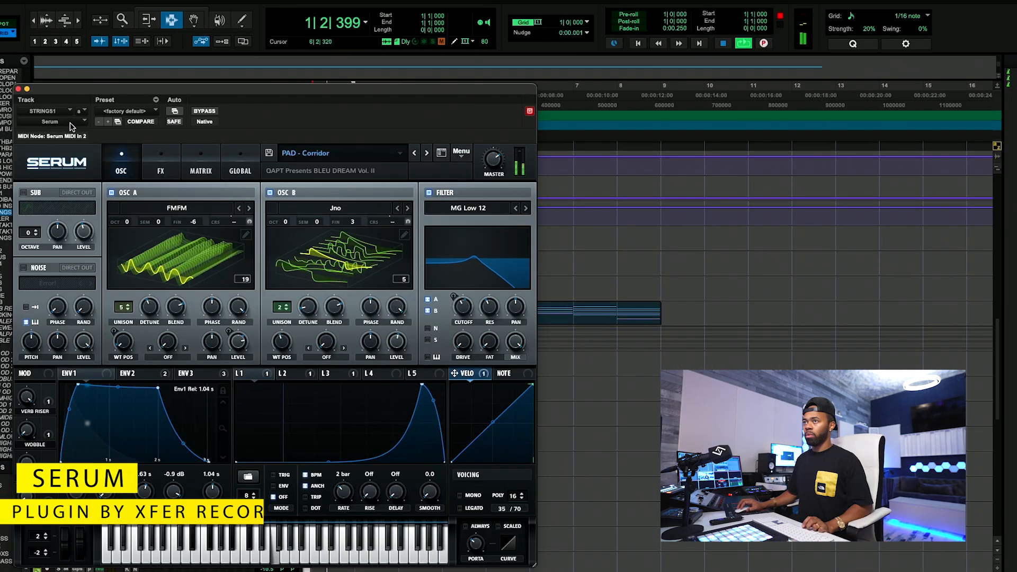
left_click(19, 89)
key("space")
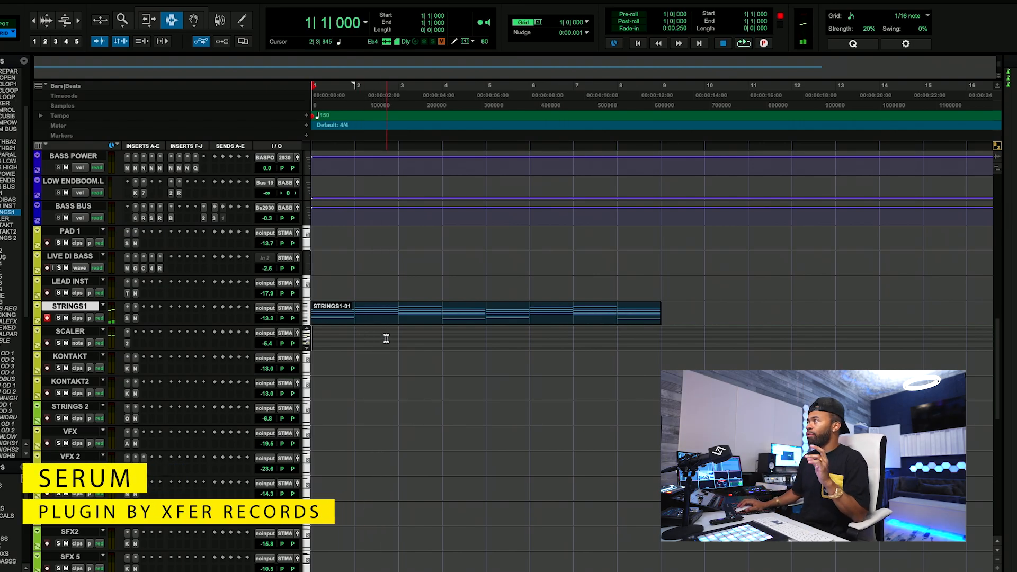
Switch back to MelodyStudio in Chrome and open the melody suggestions for the line "I think you got it all wrong".
mouse_move(365, 570)
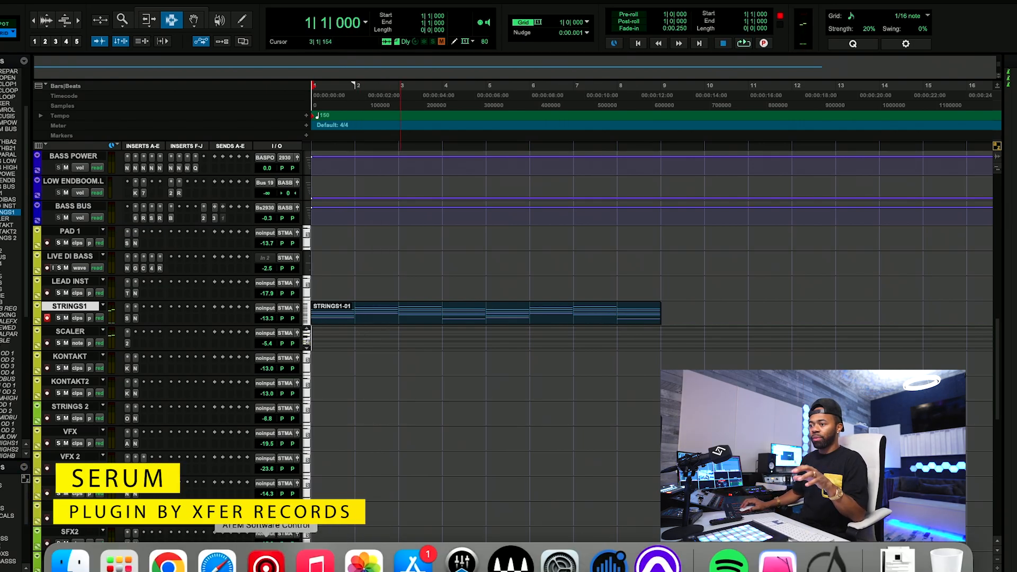
left_click(169, 568)
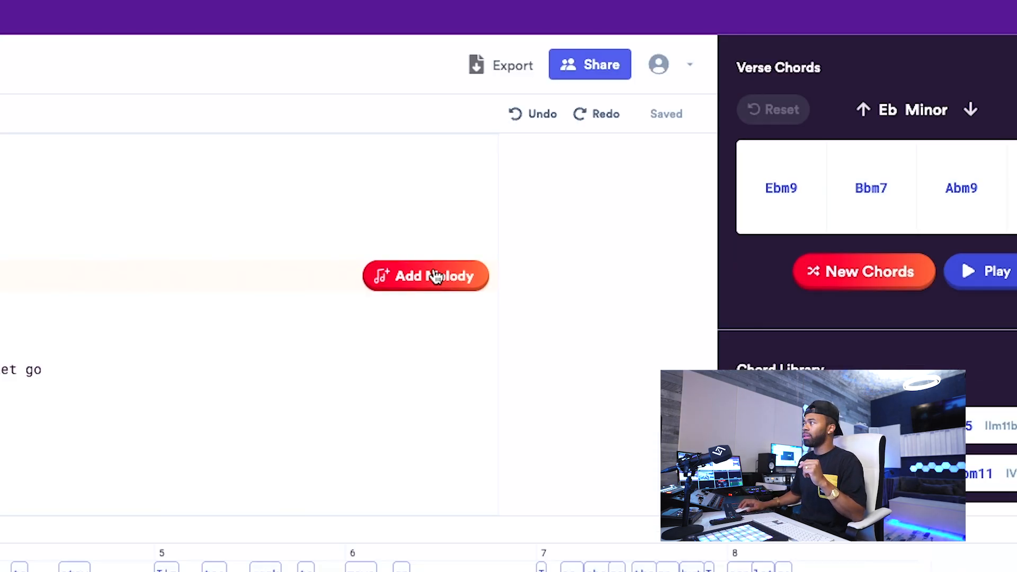
left_click(976, 141)
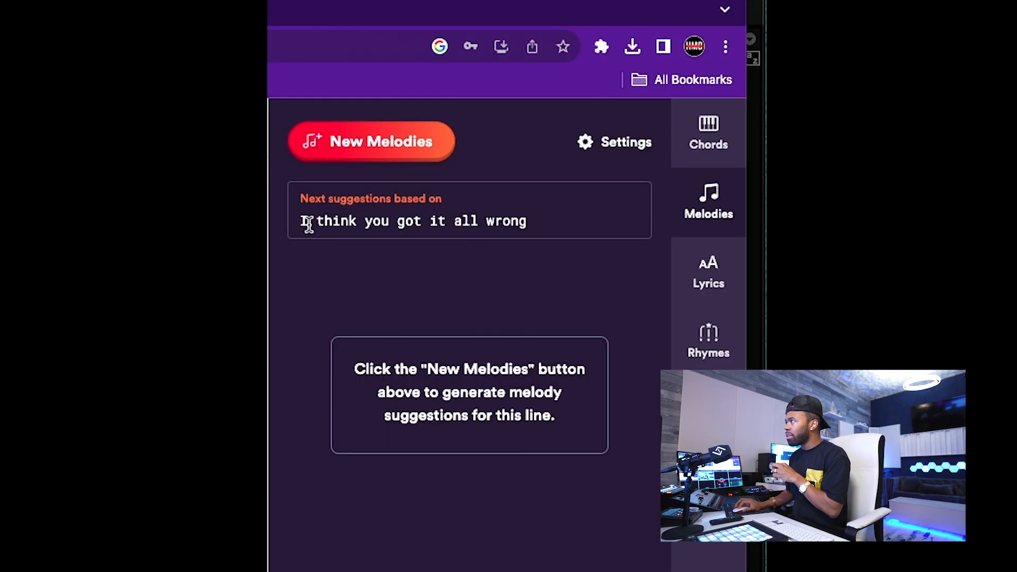
left_click_drag(567, 158, 673, 162)
left_click_drag(410, 225, 510, 227)
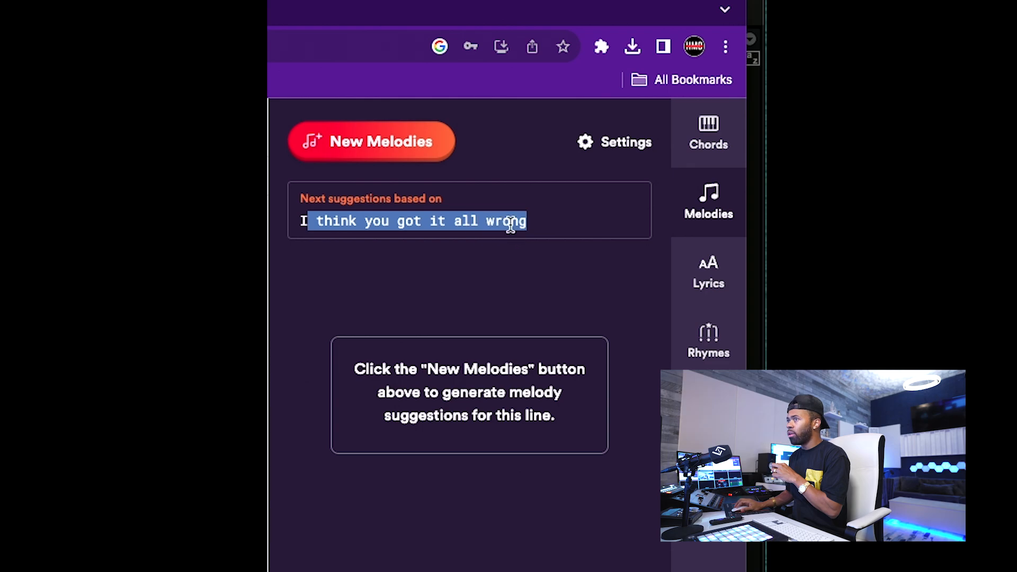
Generate new melodies for "I think you got it all wrong" and record a vocal take on the tracking vocal track in Pro Tools.
left_click(352, 149)
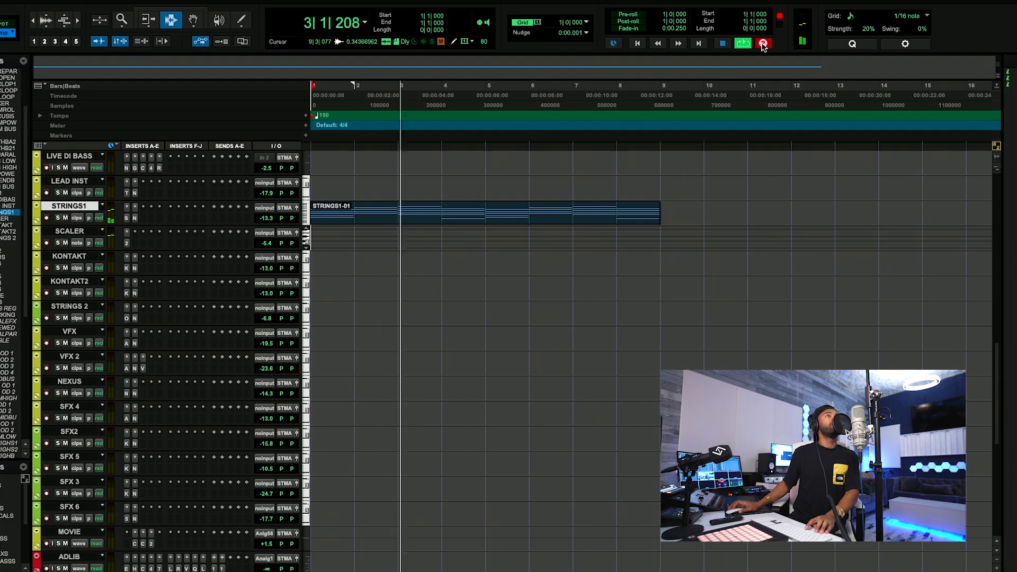
scroll(702, 176, "down", 8)
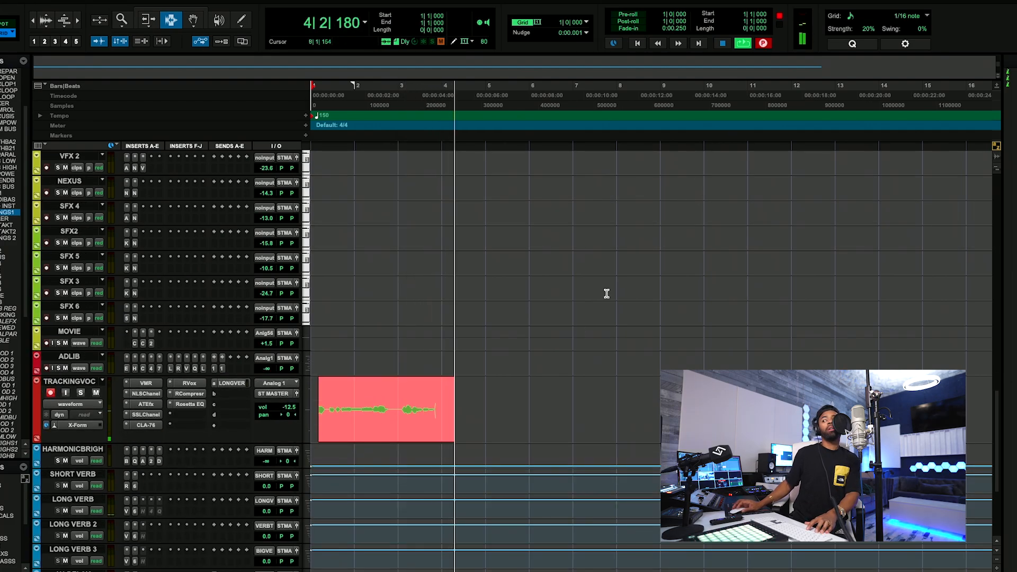
key("space")
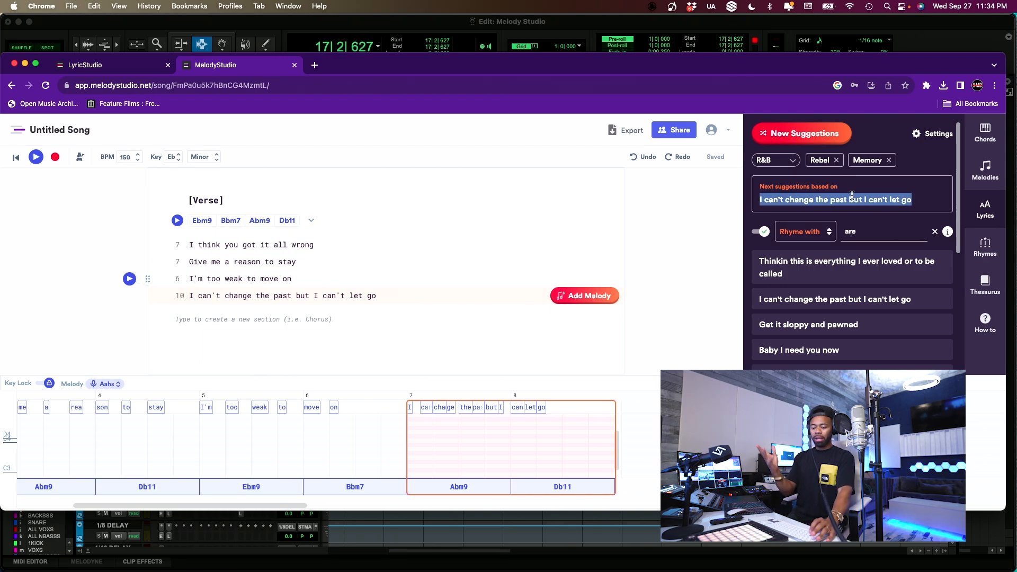
Back in MelodyStudio, extend the verse with "show me who you are", "Every time I turn around", "Show me your scars behind the stars" and "And i'll give you my heart".
scroll(851, 194, "down", 5)
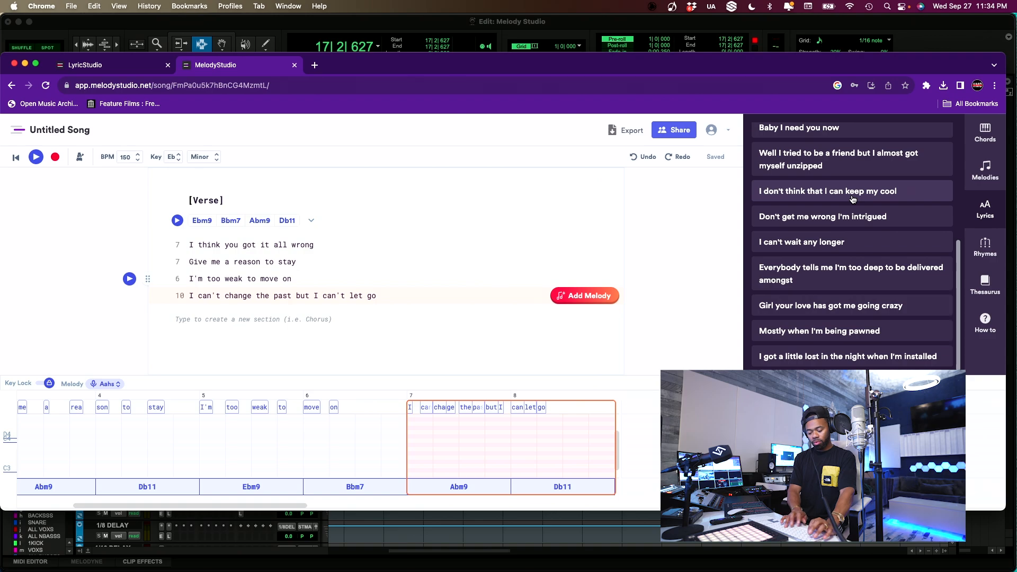
left_click(274, 314)
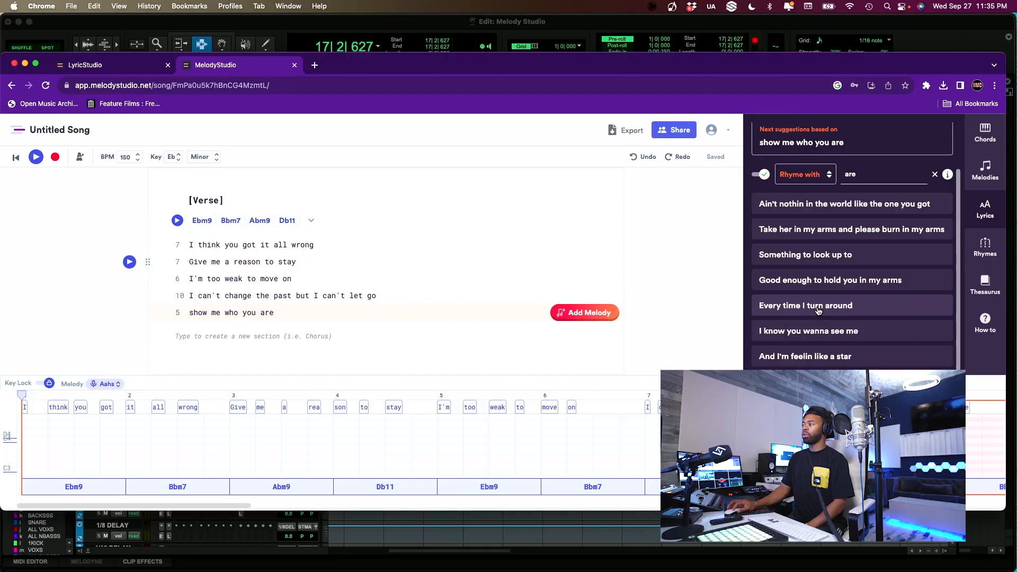
left_click(819, 306)
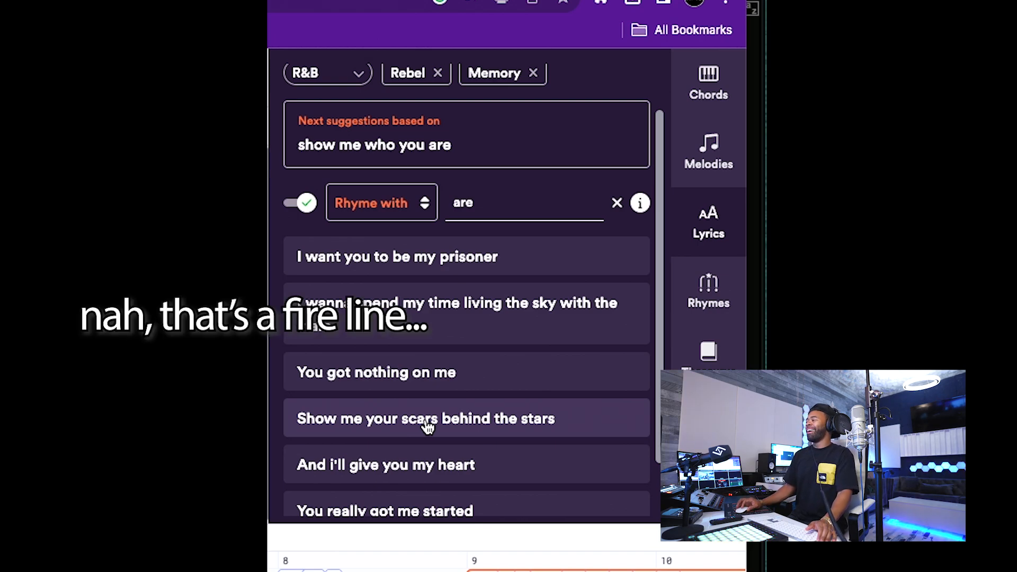
left_click(428, 419)
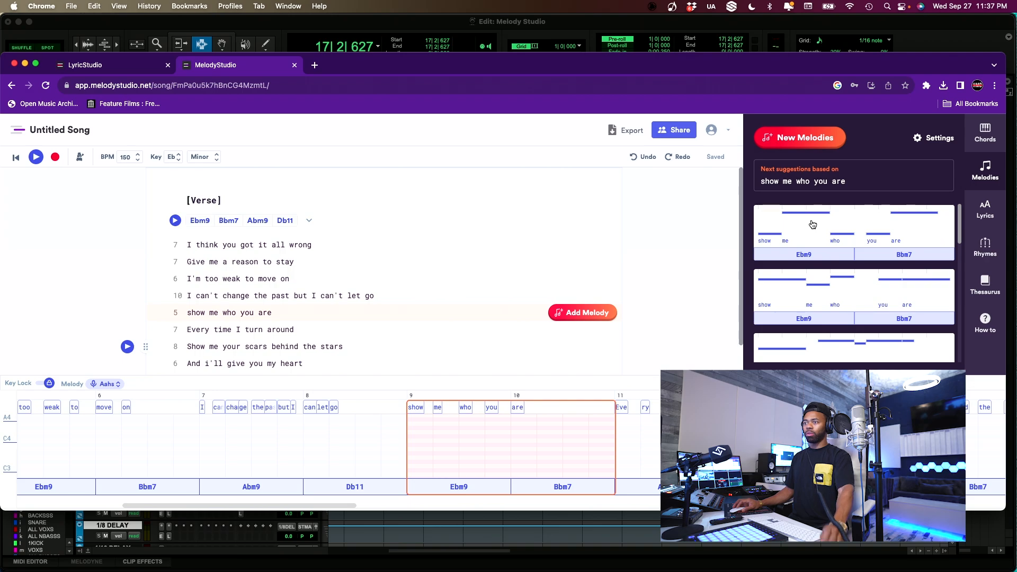
scroll(850, 290, "down", 1)
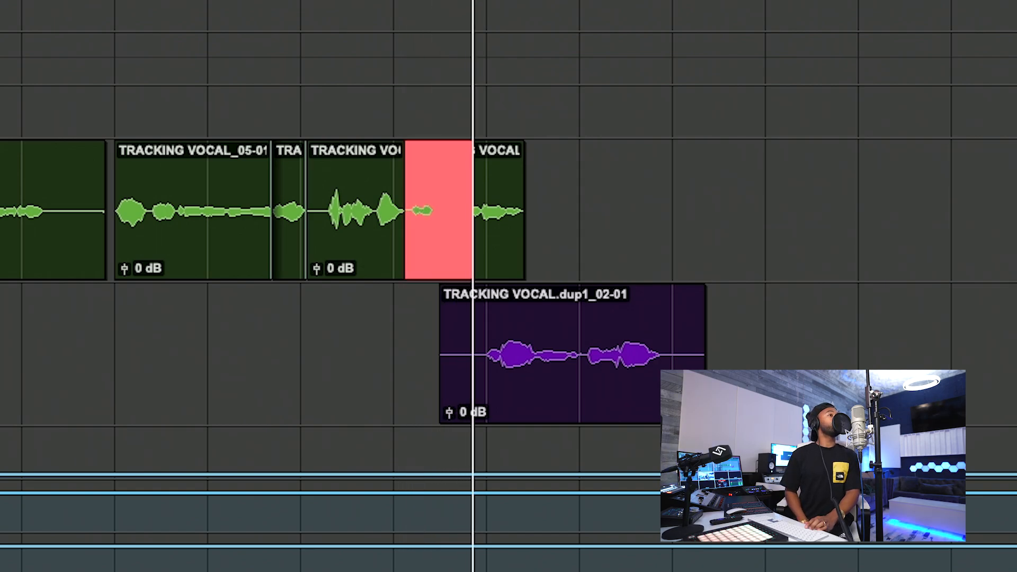
Record further vocal takes in Pro Tools and cut the silent tail off the TRACKING VOCAL_11-01 clip.
key("space")
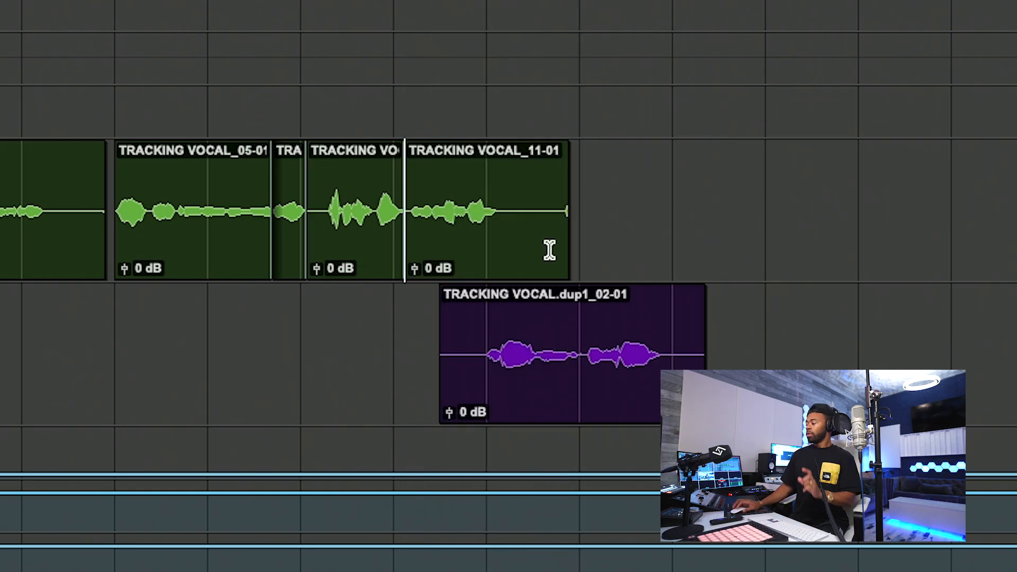
left_click_drag(517, 223, 700, 234)
key("Delete")
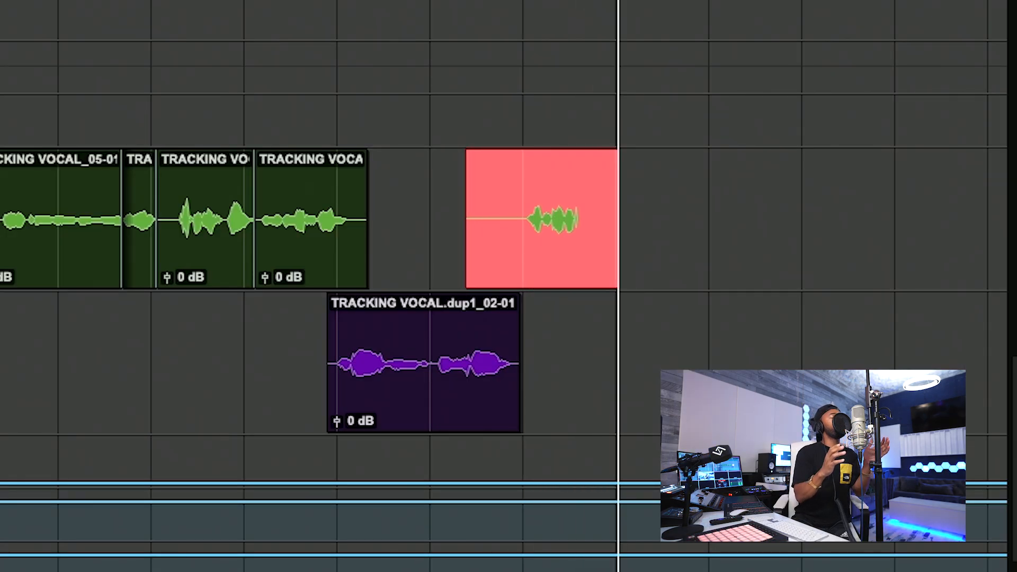
key("space")
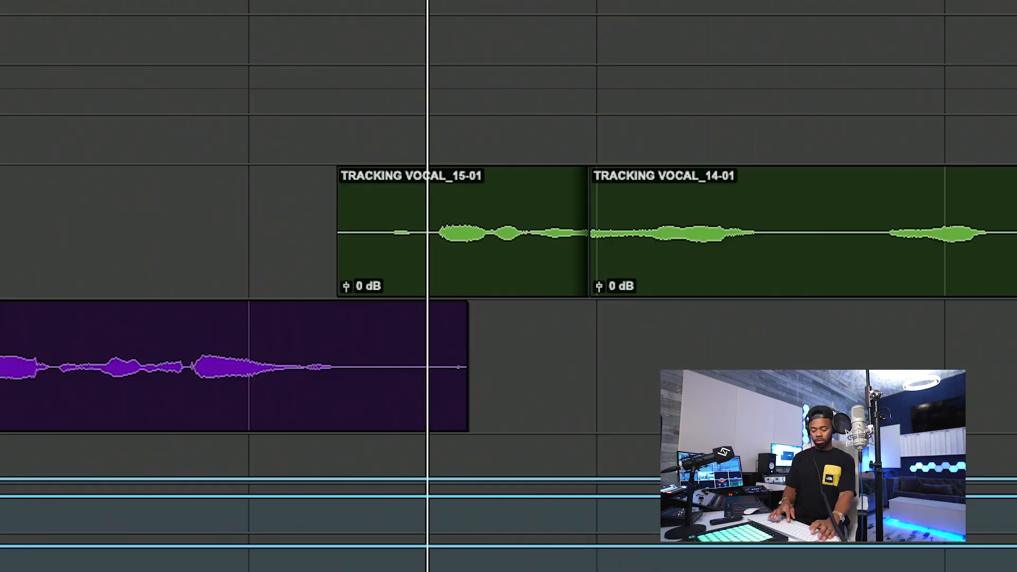
Cut the stray noise before the first phrase of the TRACKING VOCAL_03-01 clip.
key("r")
key("r")
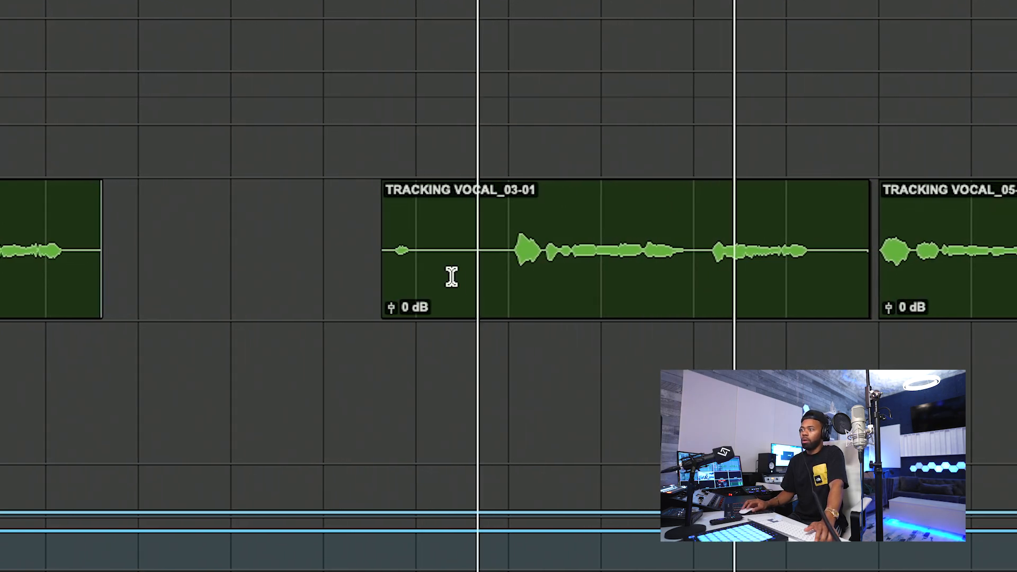
left_click_drag(449, 257, 335, 265)
key("Delete")
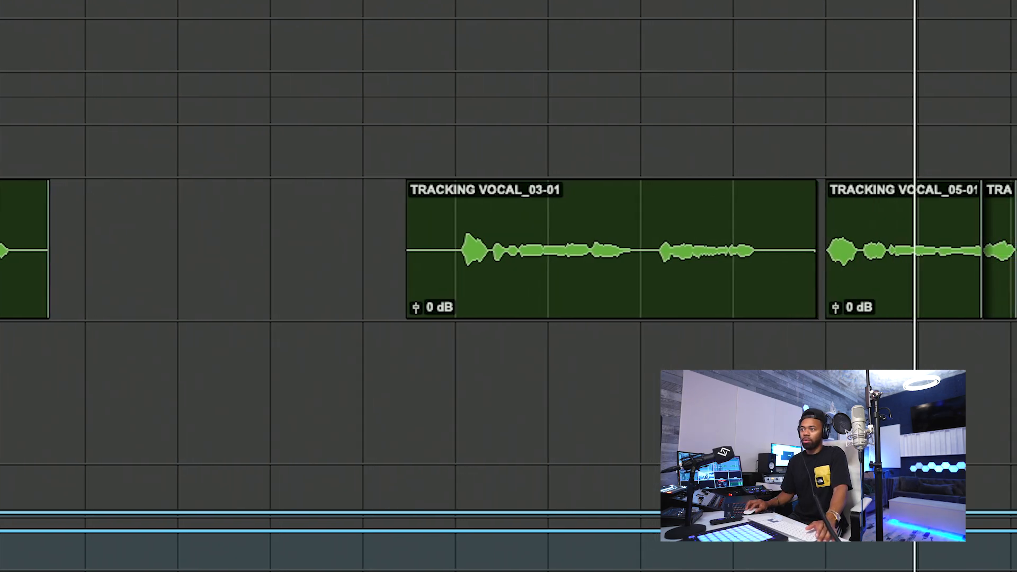
Trim the silent start of the TRACKING VOCAL_12-01 clip and the silent end of the TRACKING VOCAL.dup1_04-01 clip.
scroll(299, 334, "right", 10)
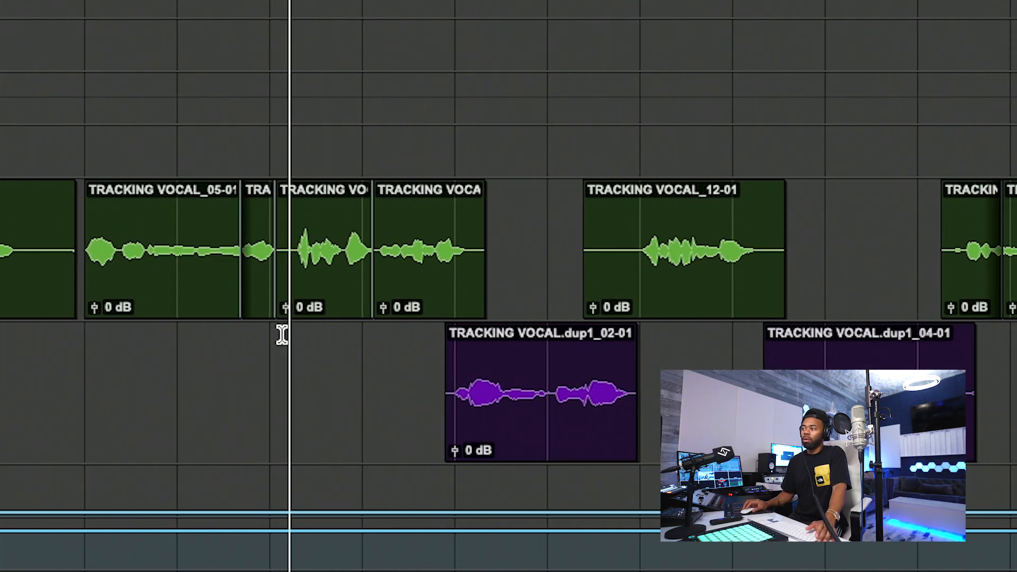
scroll(282, 334, "right", 2)
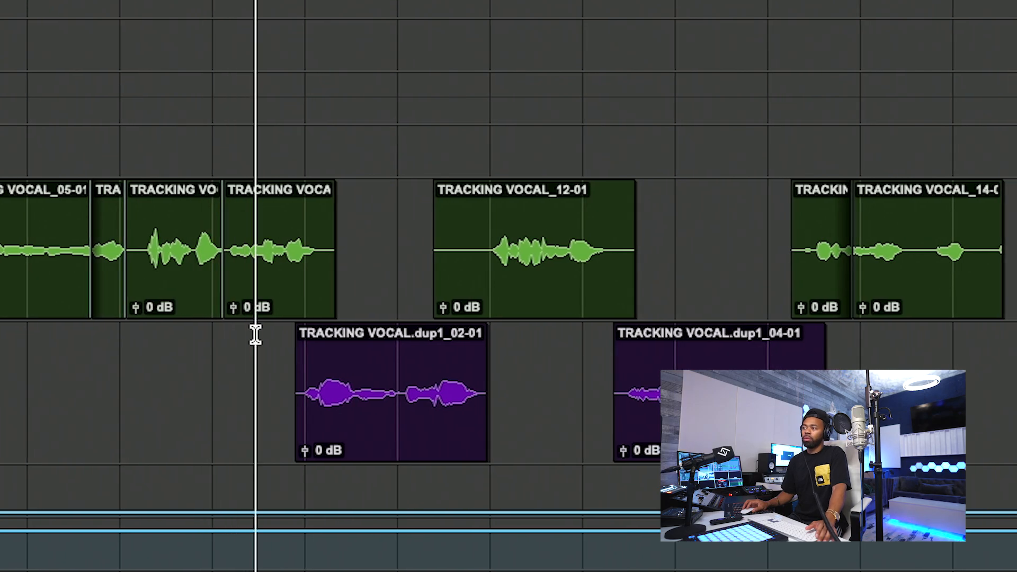
scroll(231, 334, "right", 3)
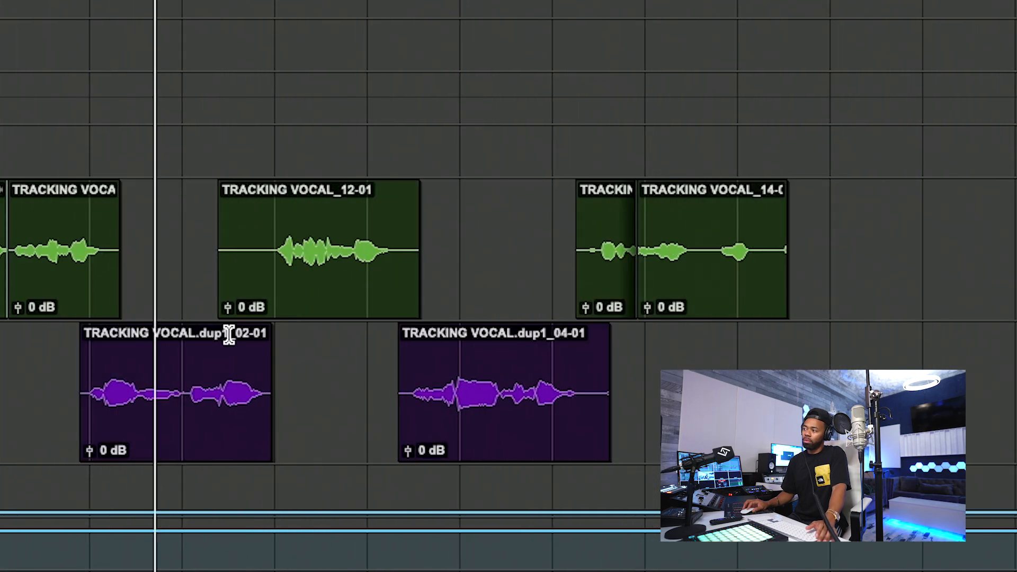
left_click_drag(184, 254, 229, 248)
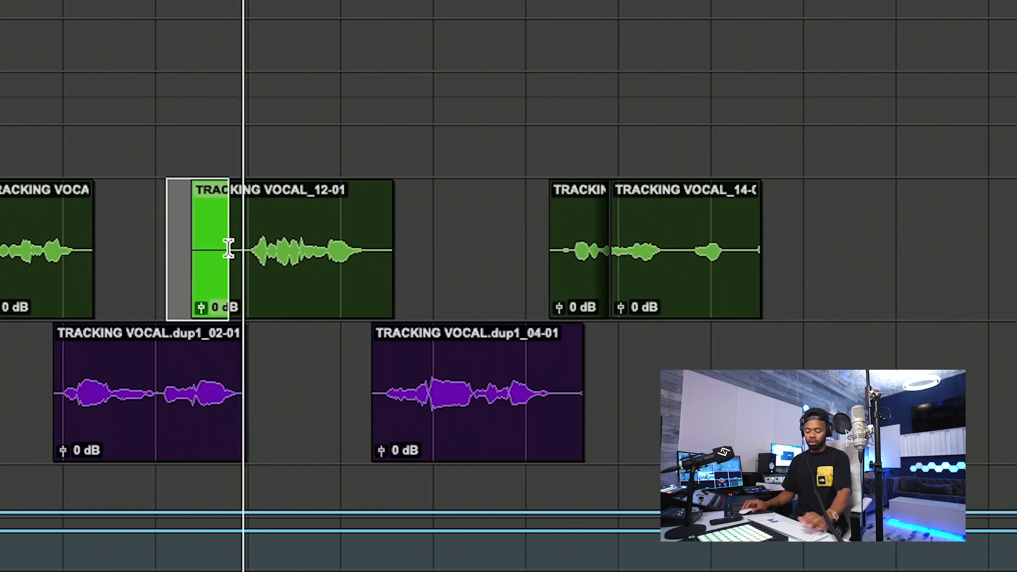
key("Delete")
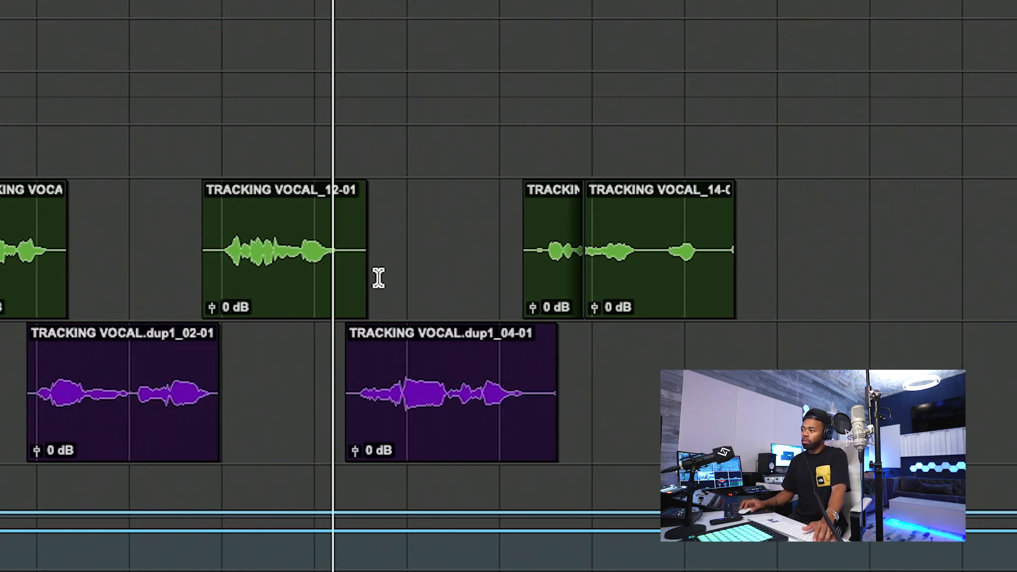
left_click_drag(516, 395, 571, 403)
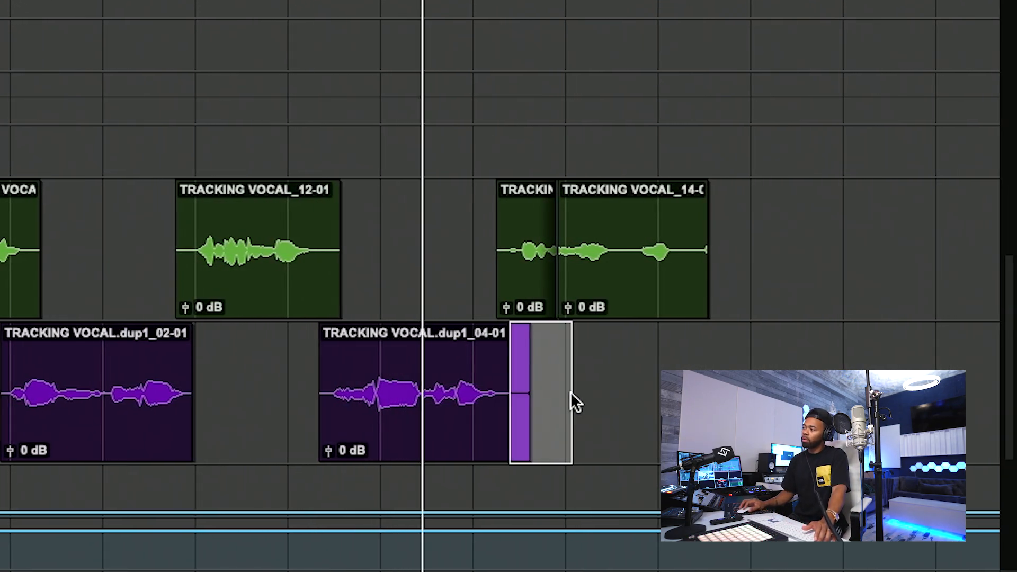
key("Delete")
Trim the silent end of the TRACKING VOCAL_14-01 clip and the silent start of the TRACKING VOCAL.dup1_02-01 clip.
left_click_drag(434, 236, 468, 215)
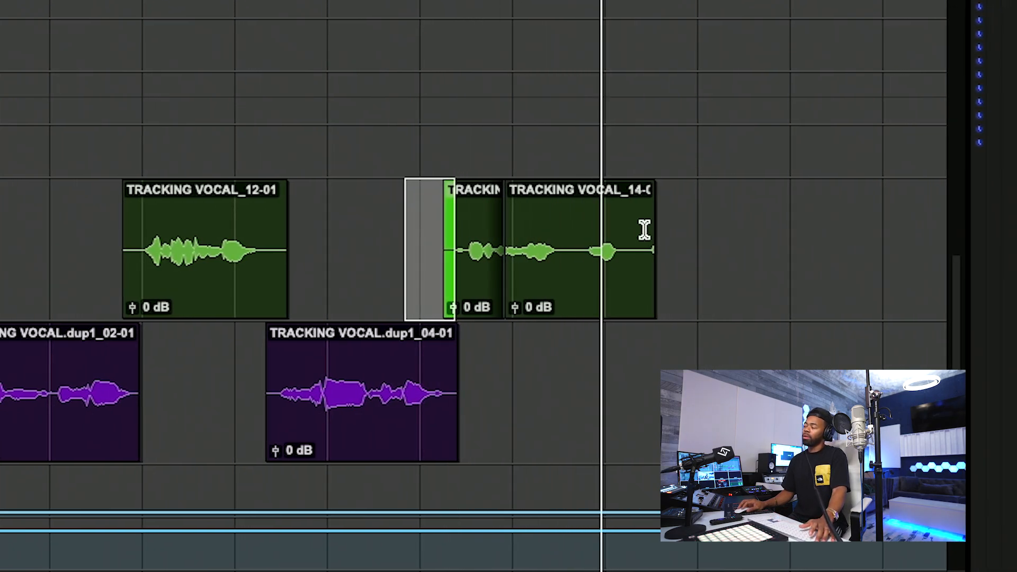
left_click_drag(644, 229, 678, 227)
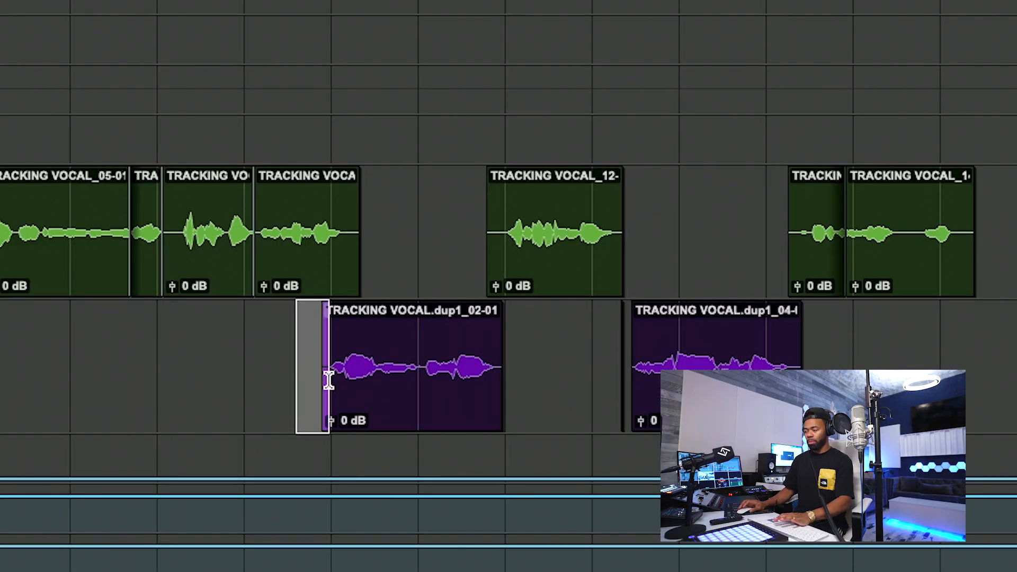
key("Delete")
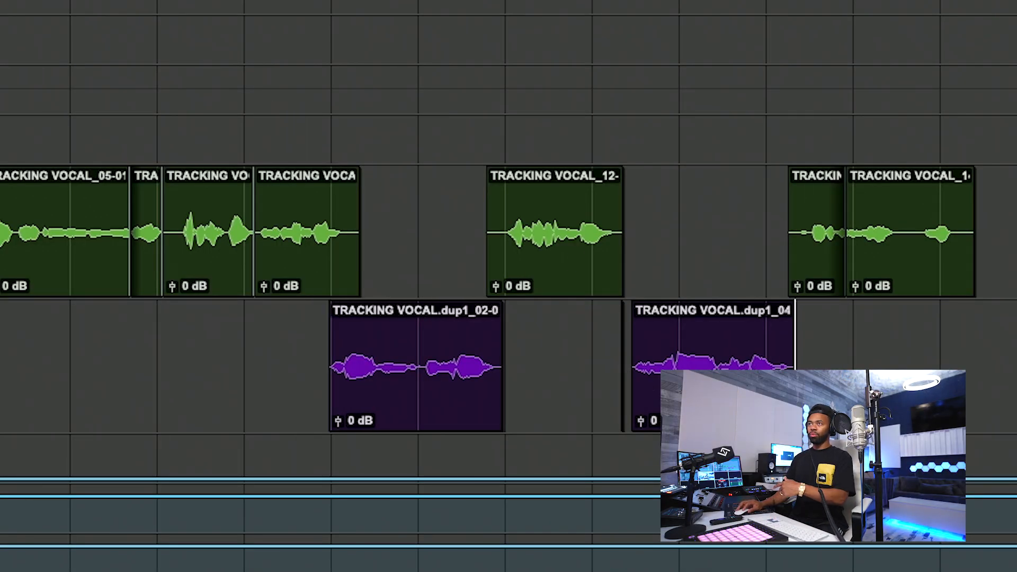
Move the TRACKING VOCAL.dup1_04-01 and dup1_02-01 clips up onto the main tracking vocal track, keeping their timing.
left_click_drag(696, 348, 703, 291)
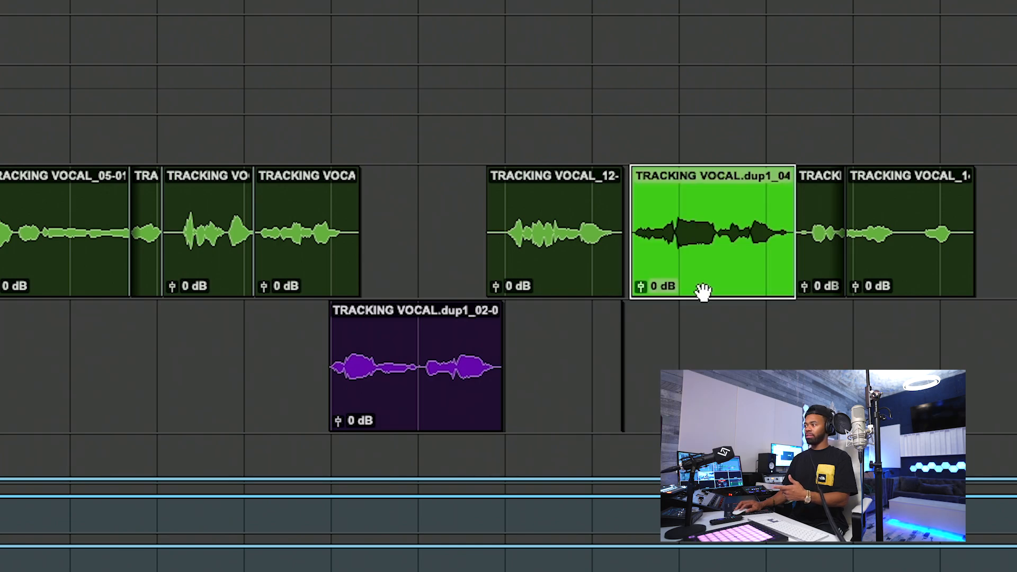
left_click_drag(420, 345, 424, 291)
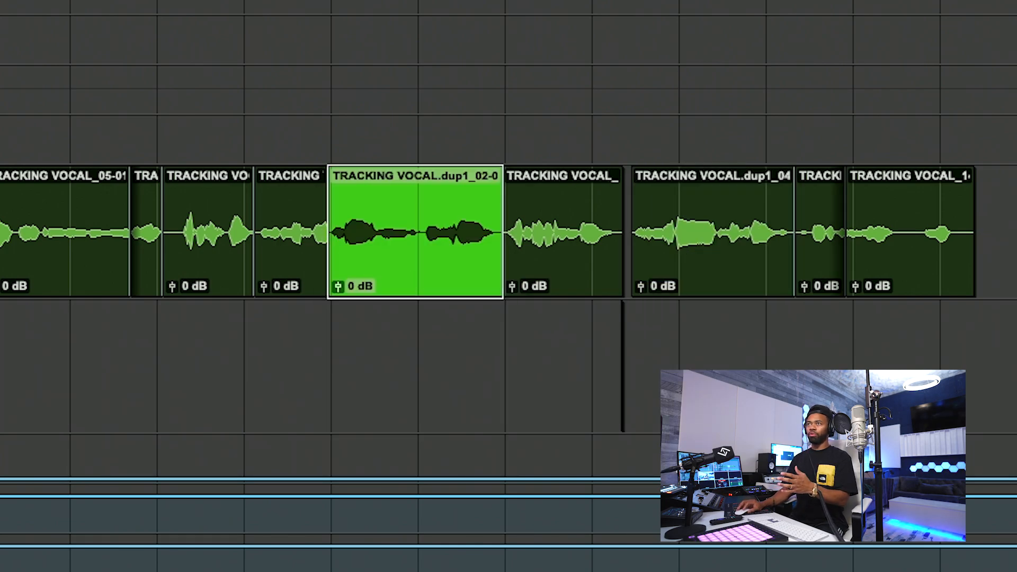
left_click(313, 195)
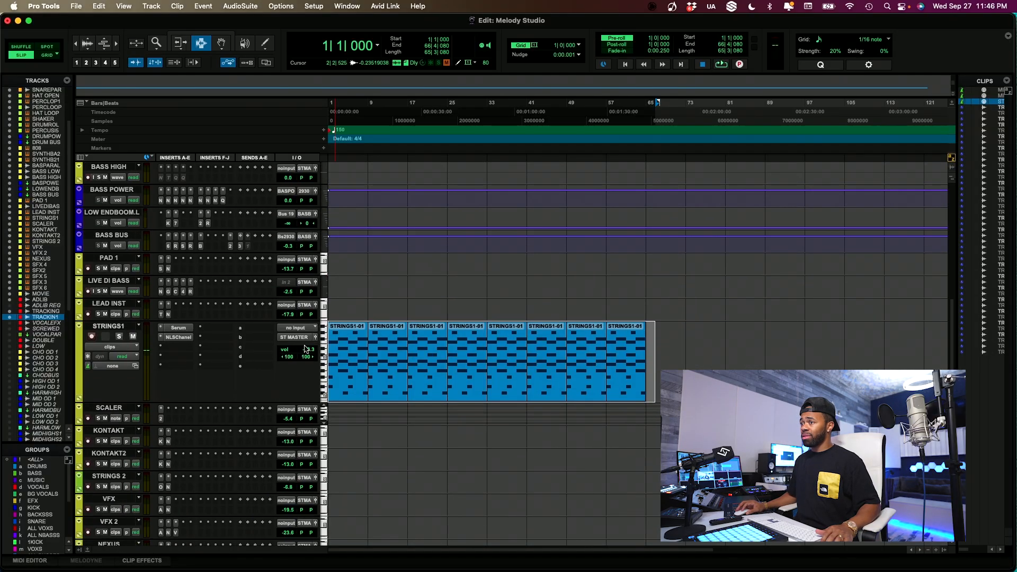
Select the STRINGS1 chord clips in Grid mode and commit them to an audio clip.
left_click(482, 357)
left_click_drag(662, 352, 380, 361)
left_click(46, 56)
left_click_drag(834, 349, 415, 386)
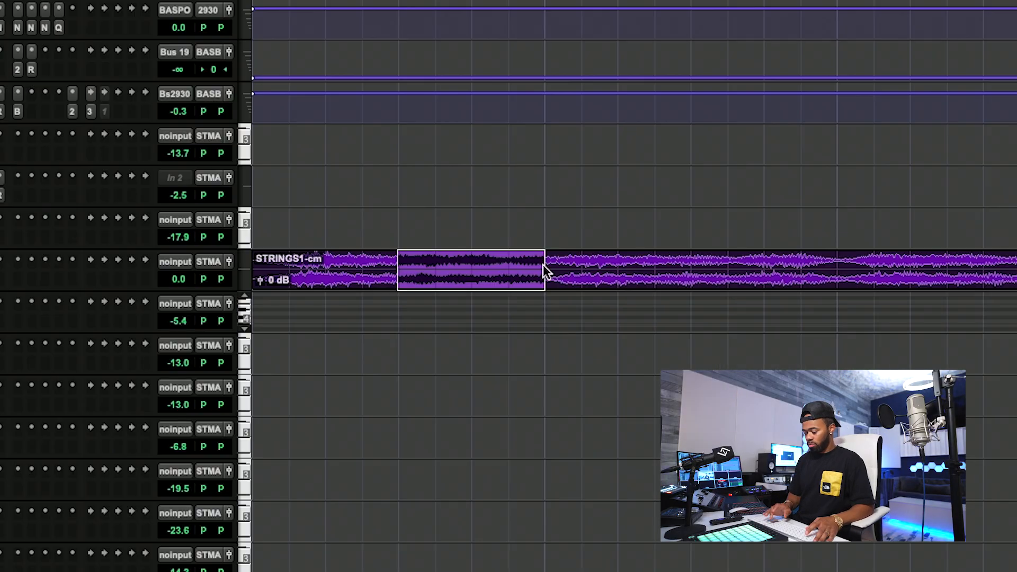
Cut gaps into the committed STRINGS1 audio and duplicate the resulting chopped pattern along the track.
key("Delete")
key("space")
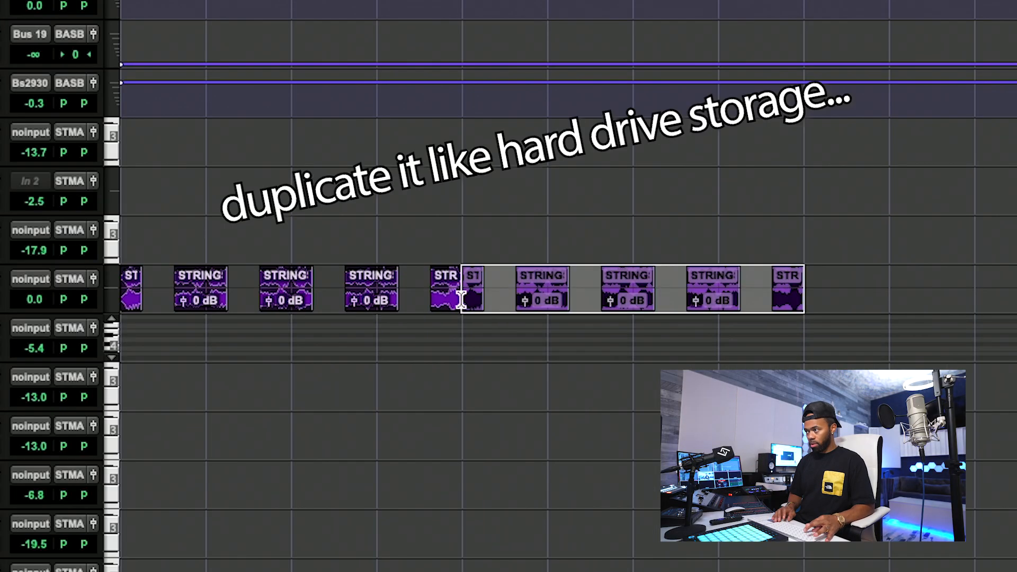
key("super+d")
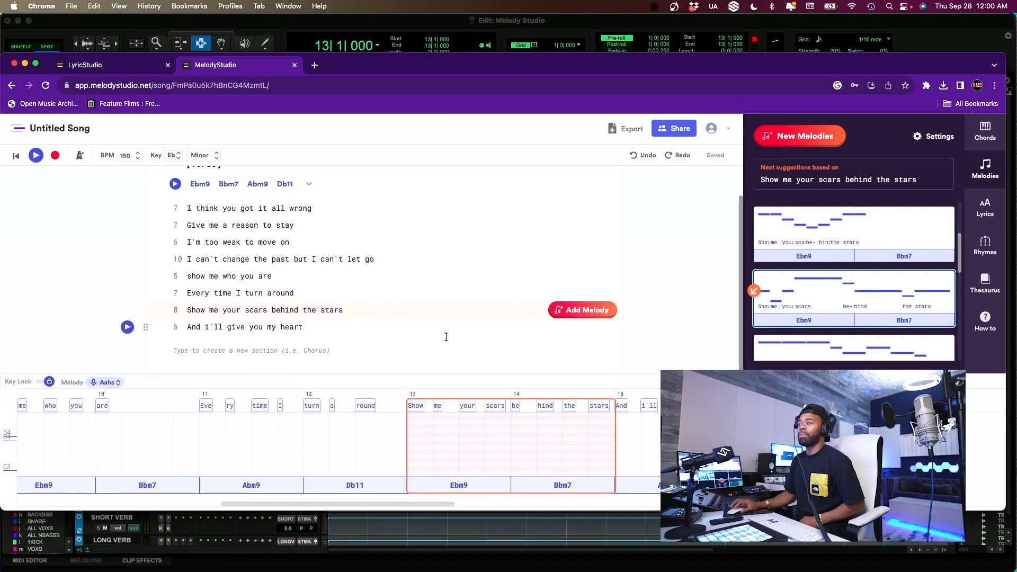
In MelodyStudio, open the lyric suggestions for "And i'll give you my heart" and set the rhyme word to "start".
triple_click(276, 325)
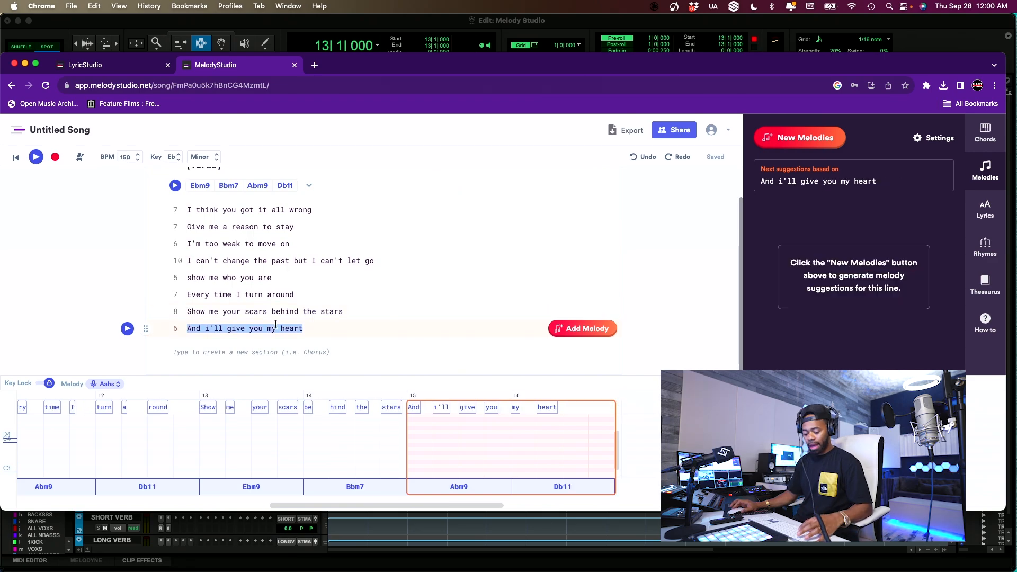
left_click(985, 211)
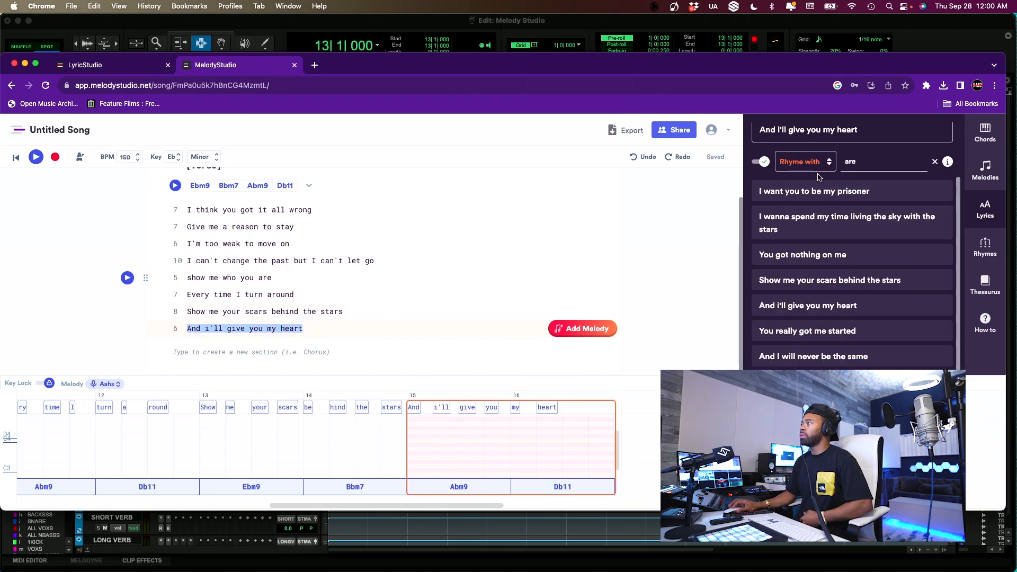
scroll(821, 170, "up", 2)
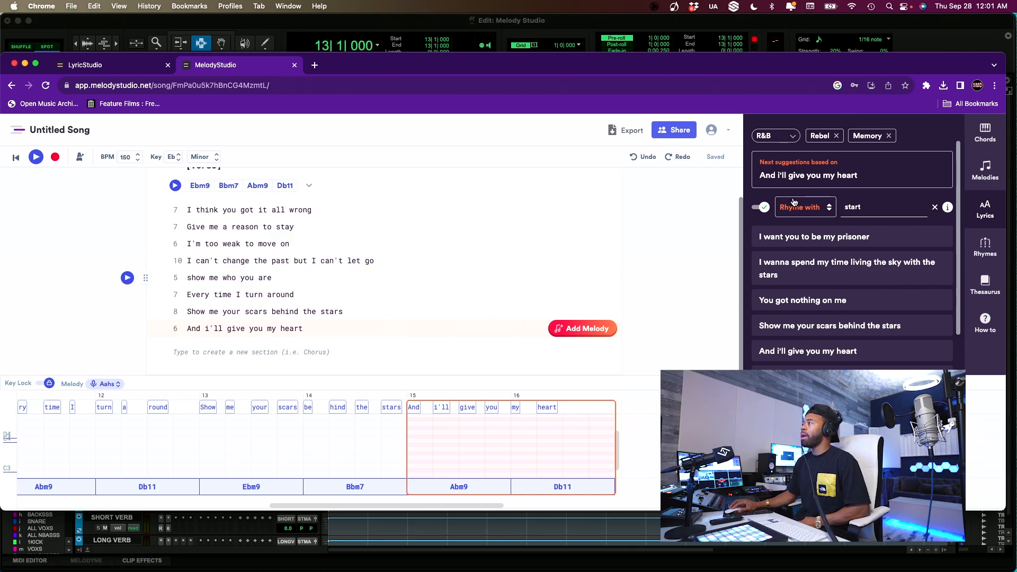
Replace the Memory topic in the lyric suggestions with "missing you".
scroll(794, 202, "up", 1)
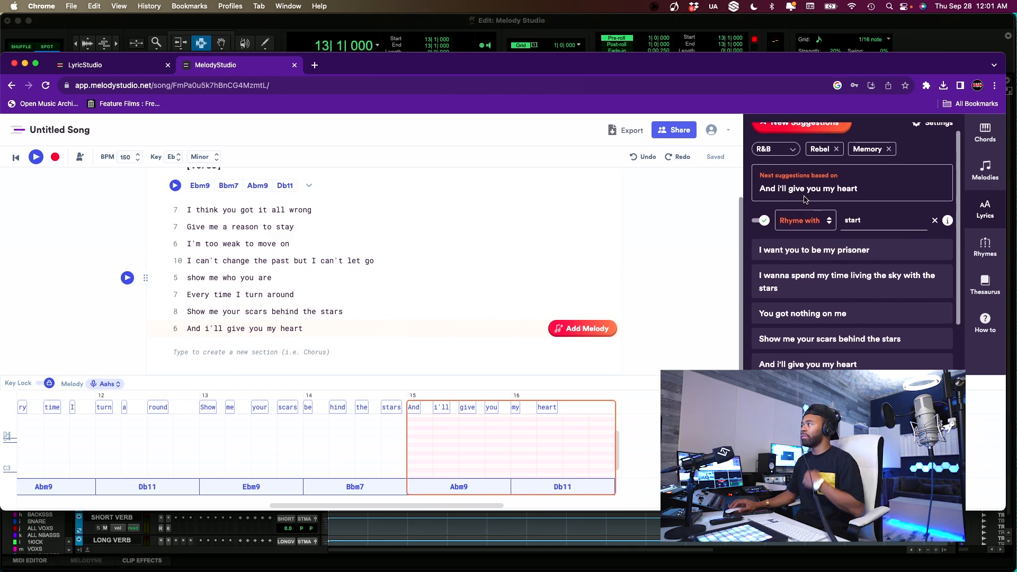
scroll(804, 199, "up", 1)
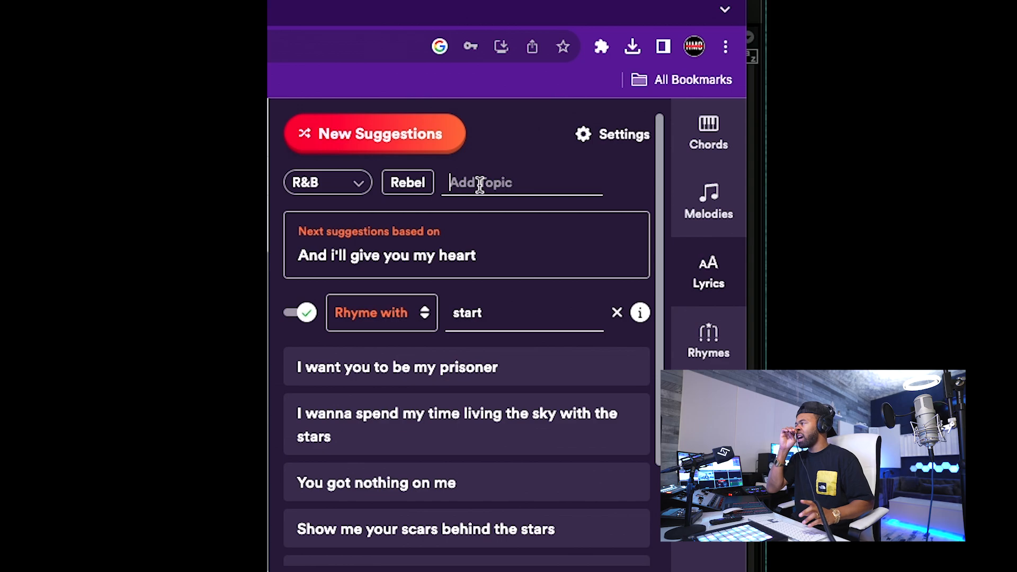
type("missin")
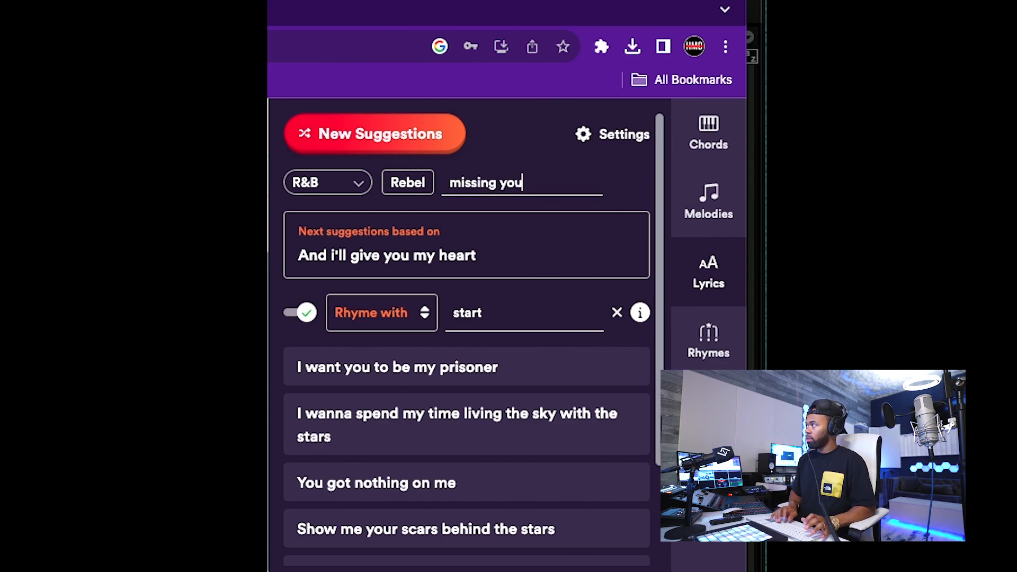
type("g you")
key("Return")
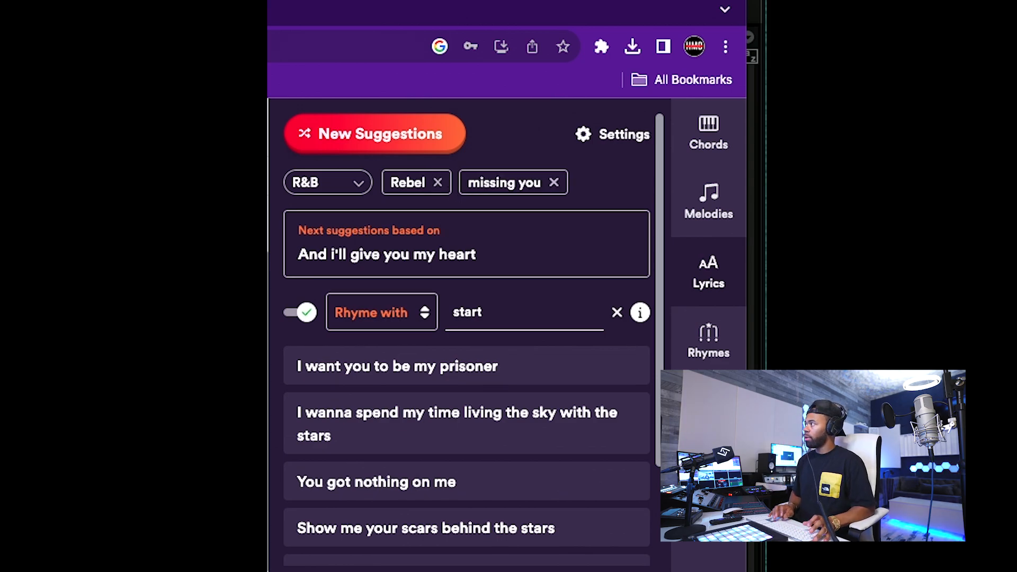
Generate new lyric suggestions rhyming with "start" and go through the lists for lines to follow "And i'll give you my heart".
left_click(454, 139)
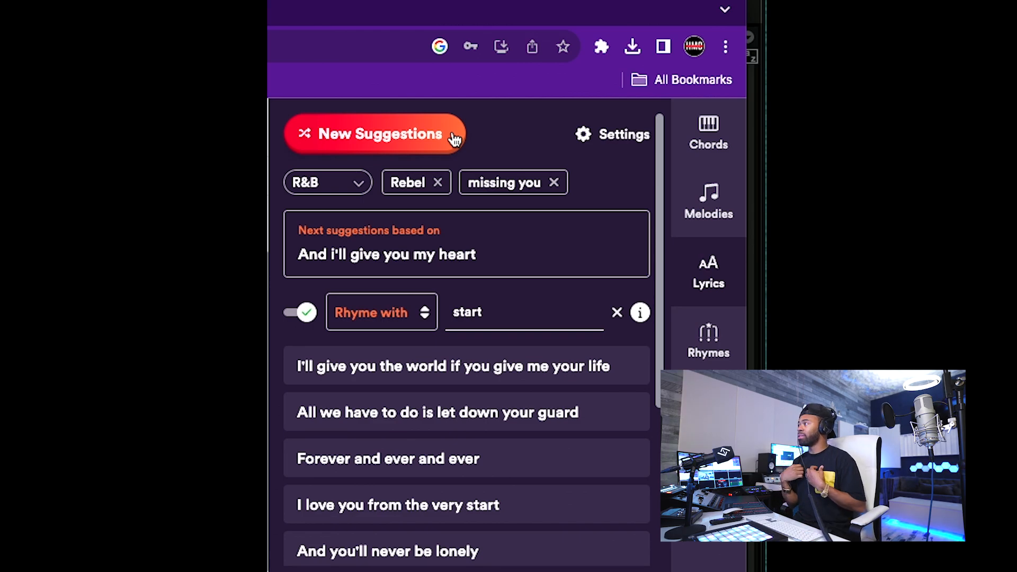
scroll(420, 530, "down", 5)
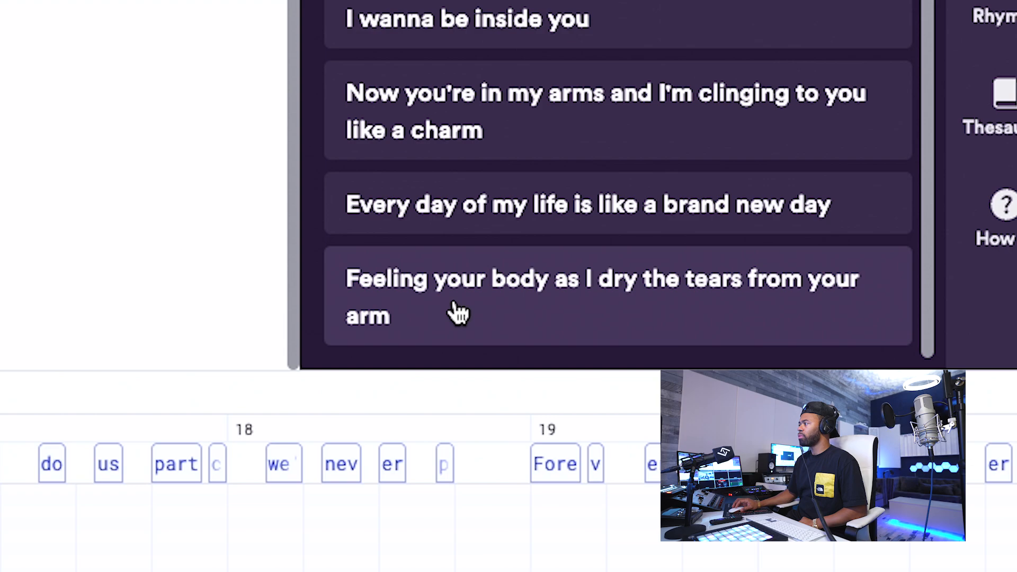
scroll(459, 314, "up", 10)
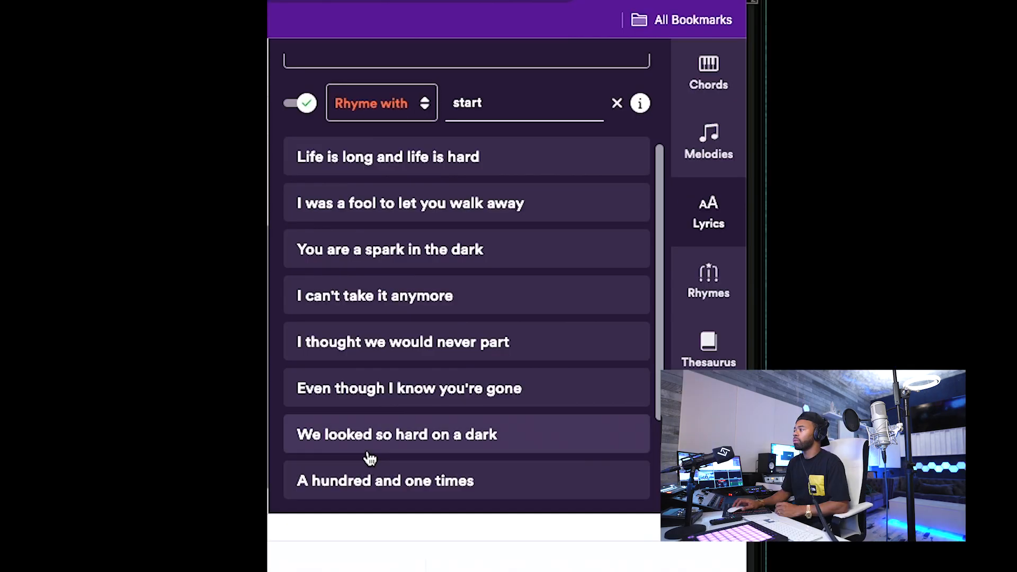
scroll(369, 458, "down", 2)
scroll(370, 398, "down", 2)
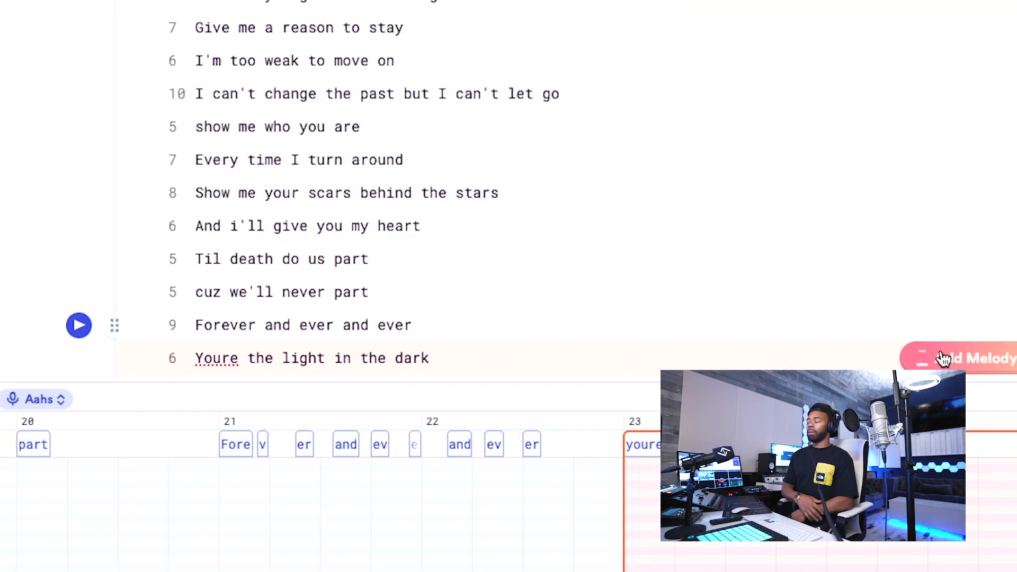
Open melody suggestions for the lyric line "Youre the light in the dark".
left_click(944, 358)
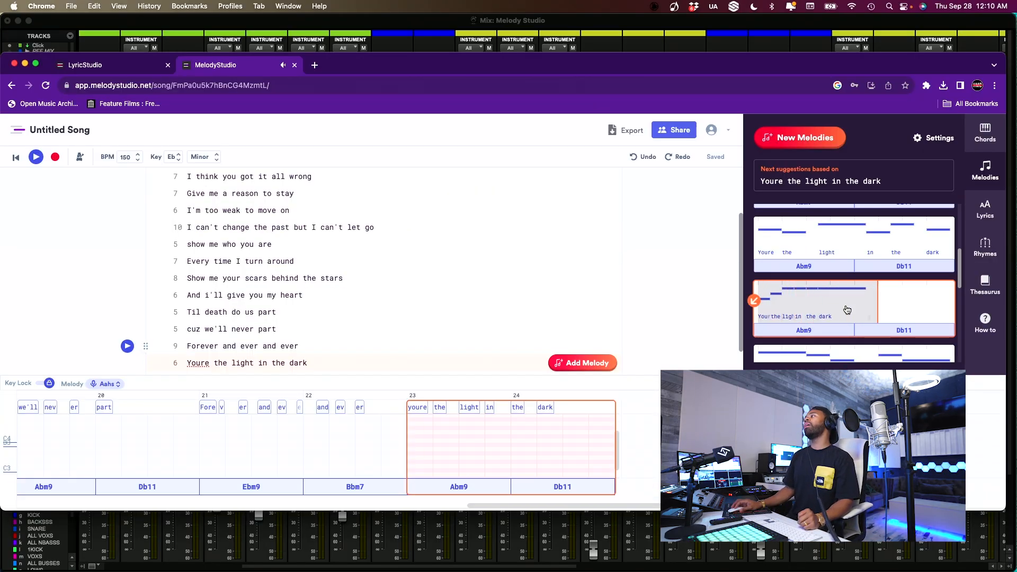
Switch to Pro Tools and reposition the third note of the MIDI pattern.
left_click(544, 23)
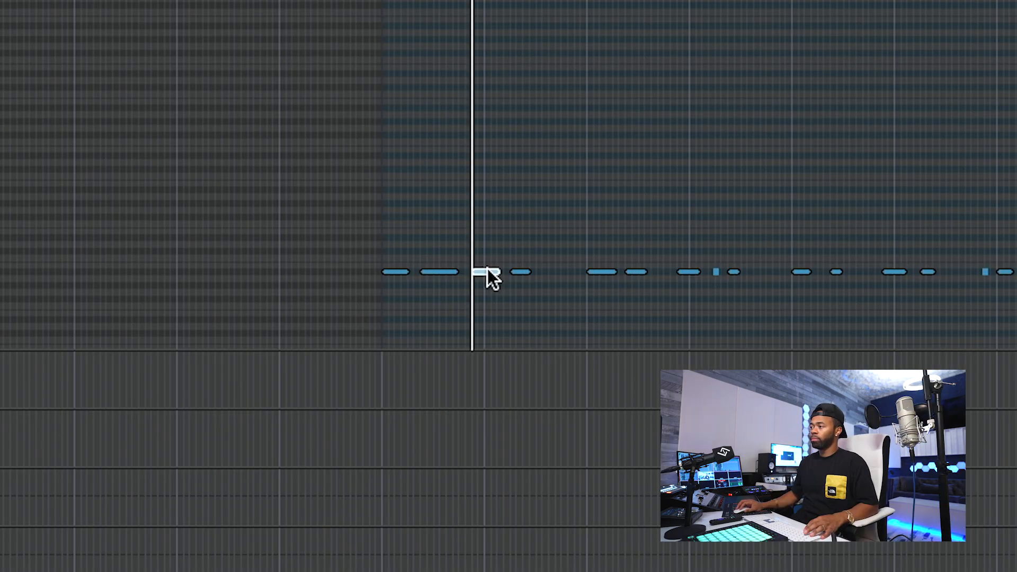
left_click_drag(487, 270, 517, 251)
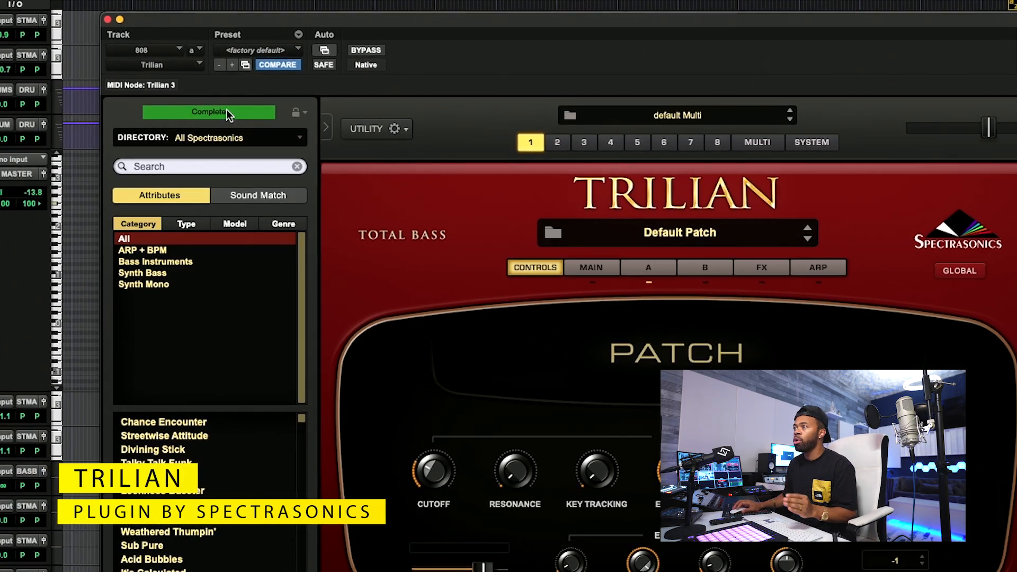
Search Trilian's patch browser for "bulbous" and load a matching patch on the 808 track.
left_click(212, 166)
type("bulbous")
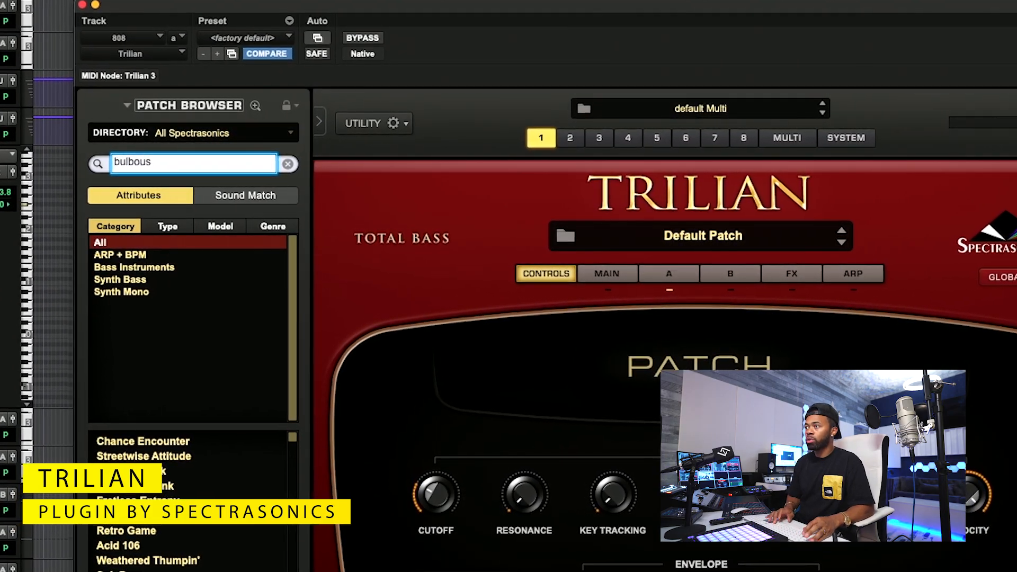
left_click(159, 448)
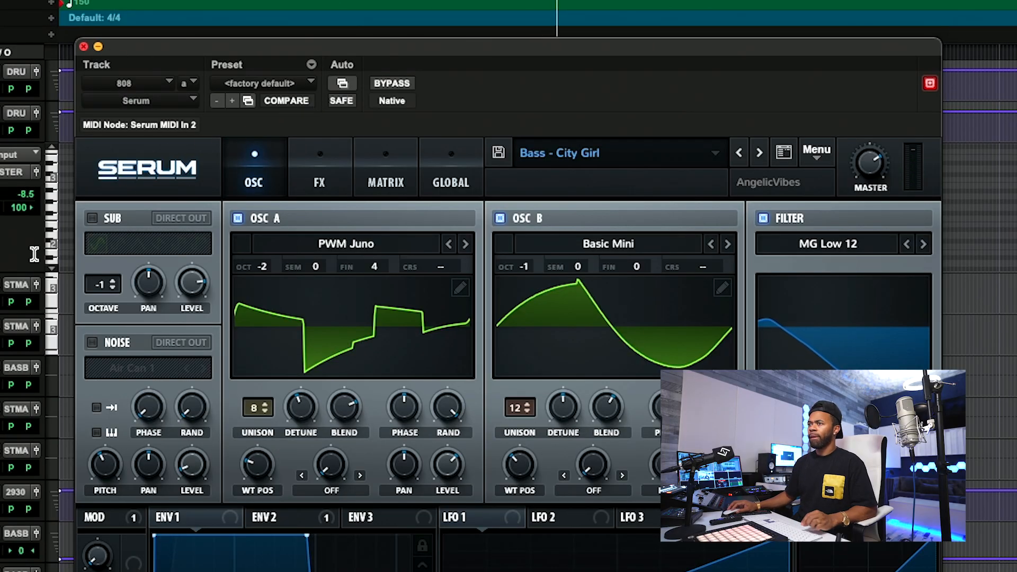
Set the 808 track's volume to -10.5 dB and close the Serum plug-in window.
left_click(19, 230)
left_click_drag(24, 198, 25, 202)
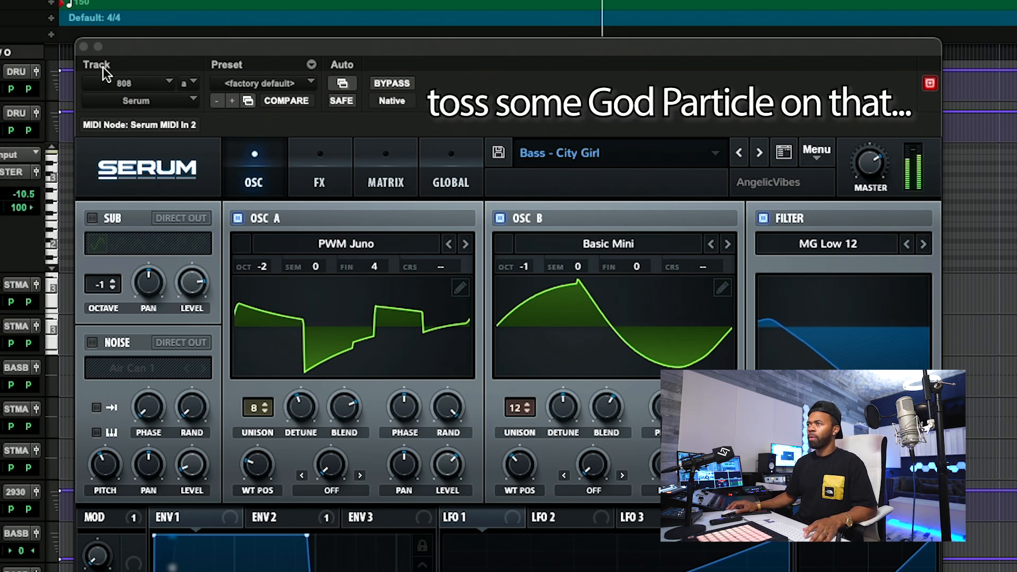
left_click(83, 46)
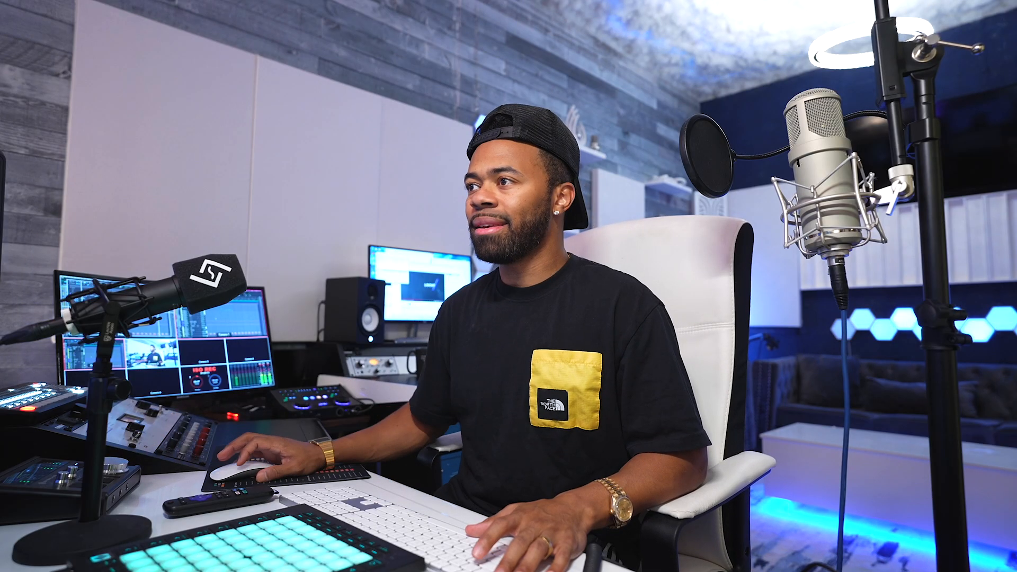